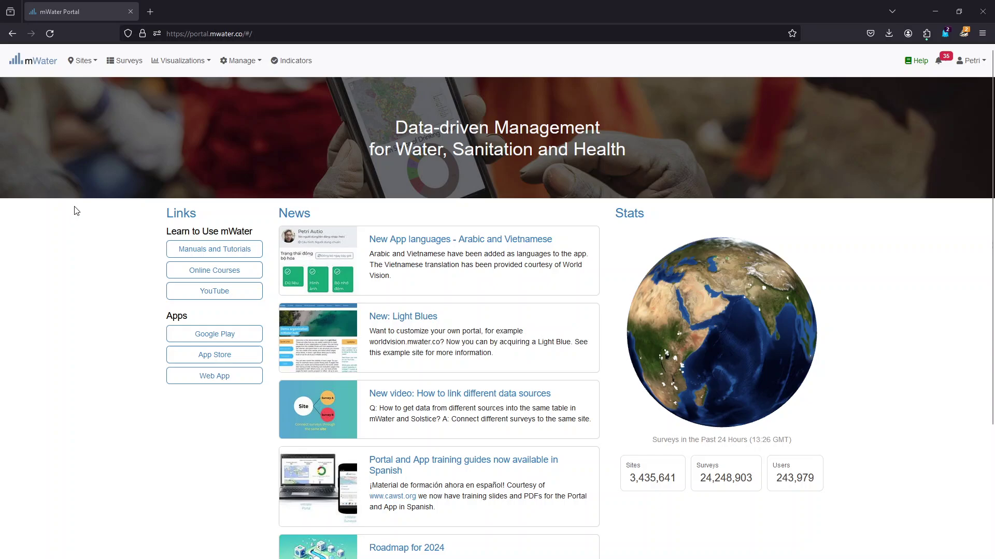
Step: Go to the Dashboards list under Visualizations
{"action": "left_click", "coordinate": [182, 60]}
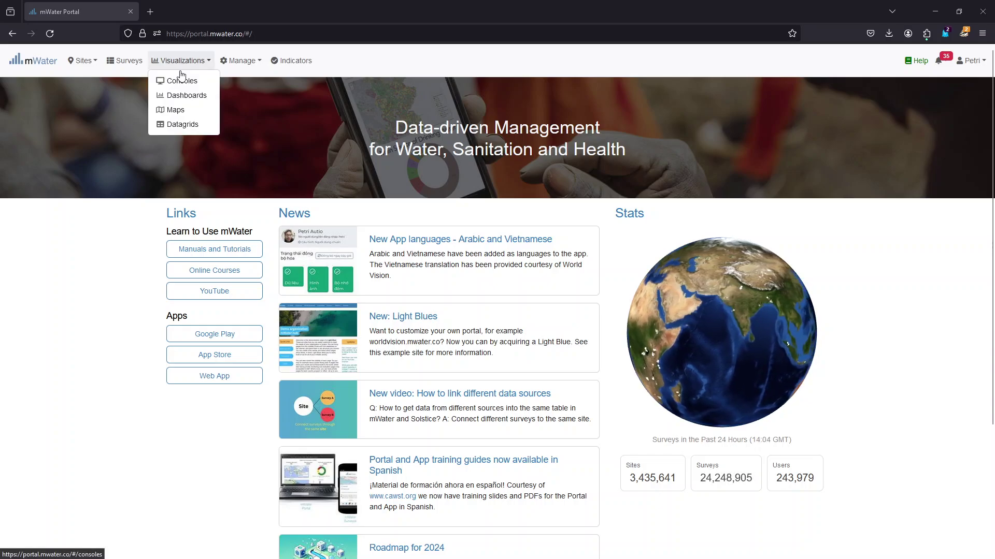
{"action": "left_click", "coordinate": [197, 101]}
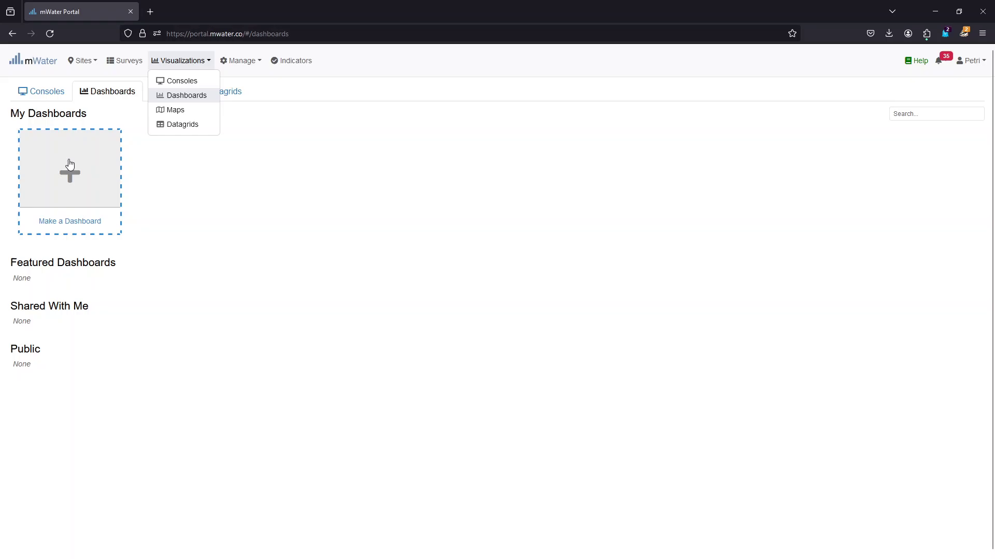
Step: Create a new dashboard with a map layer showing all Water point sites
{"action": "left_click", "coordinate": [113, 165]}
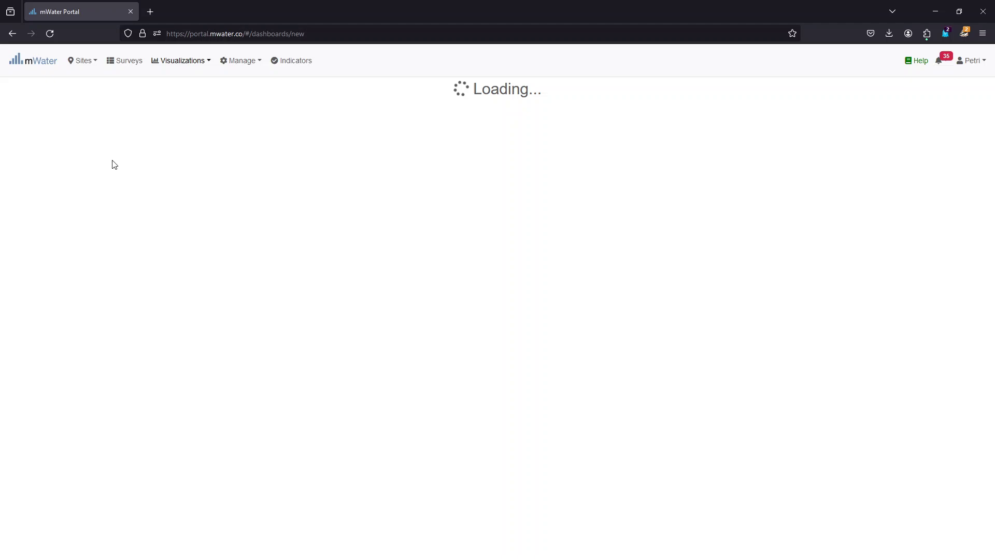
{"action": "left_click_drag", "start_coordinate": [19, 177], "coordinate": [270, 147]}
{"action": "left_click", "coordinate": [925, 125]}
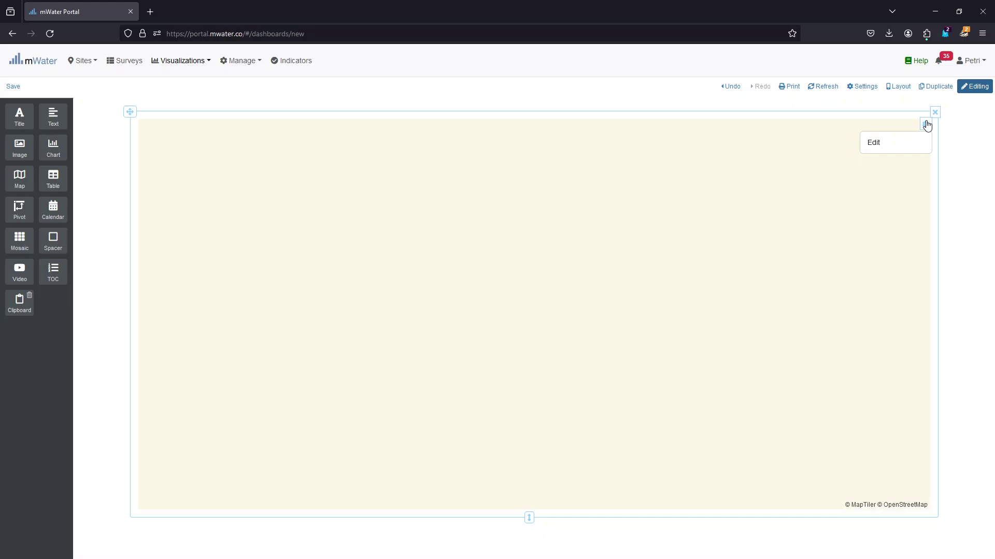
{"action": "left_click", "coordinate": [892, 149]}
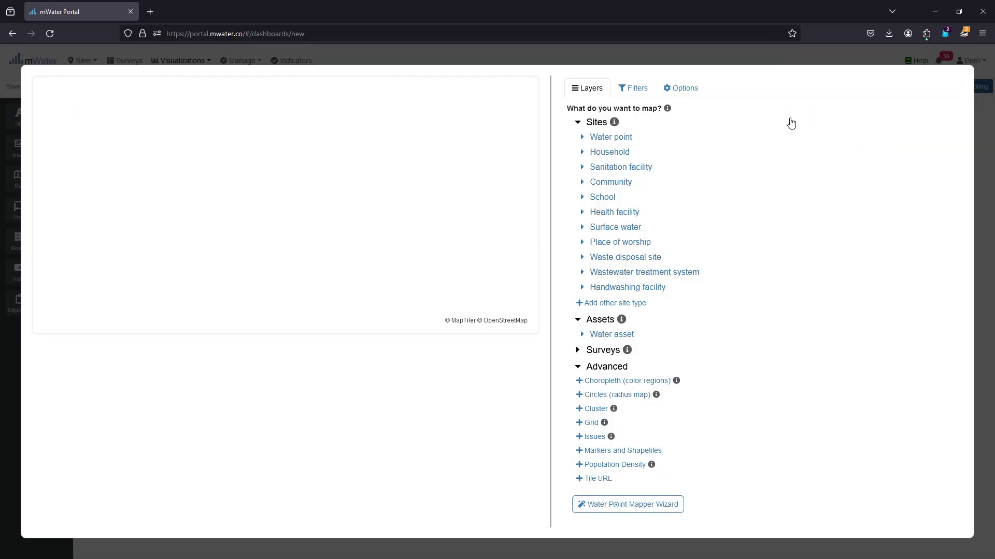
{"action": "left_click", "coordinate": [582, 137]}
{"action": "left_click", "coordinate": [594, 152]}
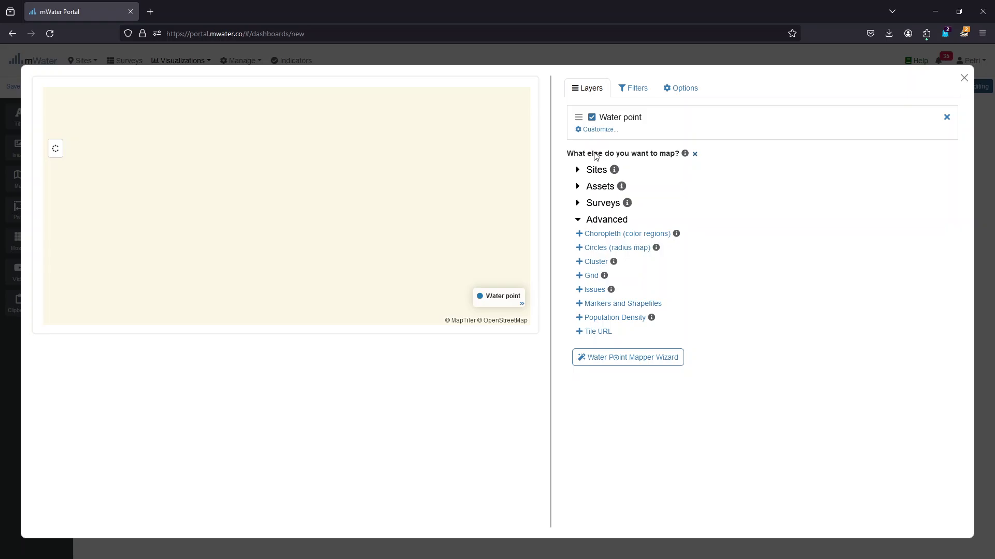
Step: Filter the map to sites located in Taita Taveta, Kenya
{"action": "left_click", "coordinate": [625, 89]}
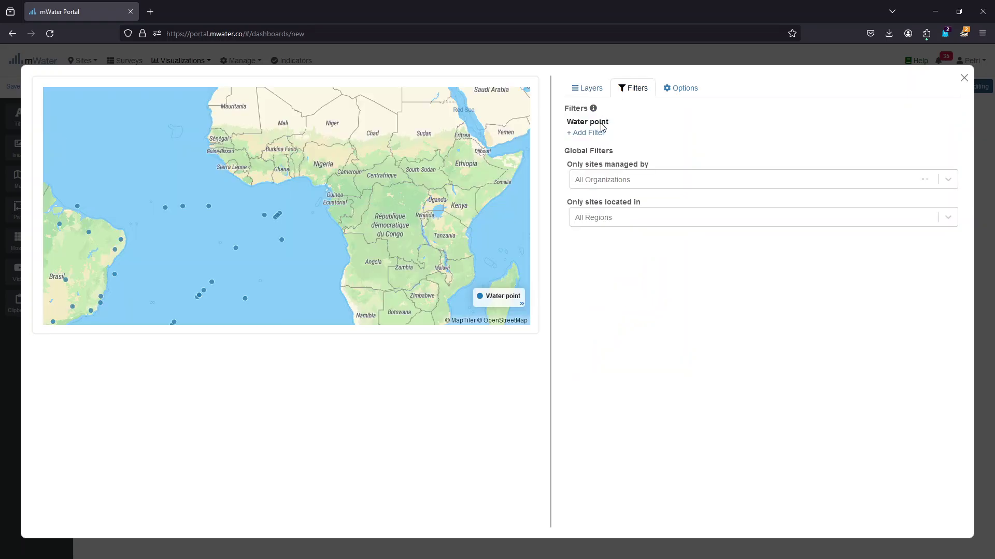
{"action": "left_click", "coordinate": [601, 220]}
{"action": "type", "text": "taita taveta"}
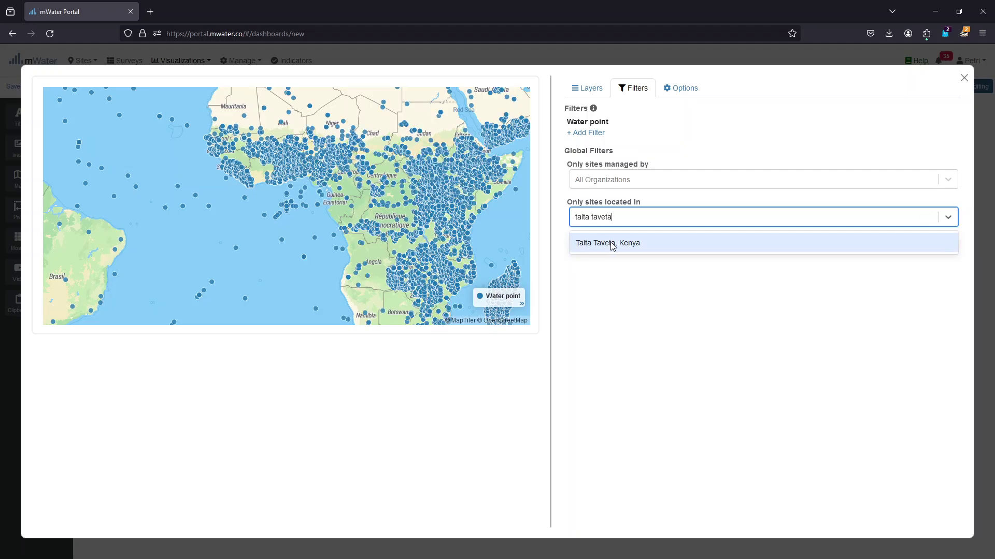
{"action": "left_click", "coordinate": [612, 244]}
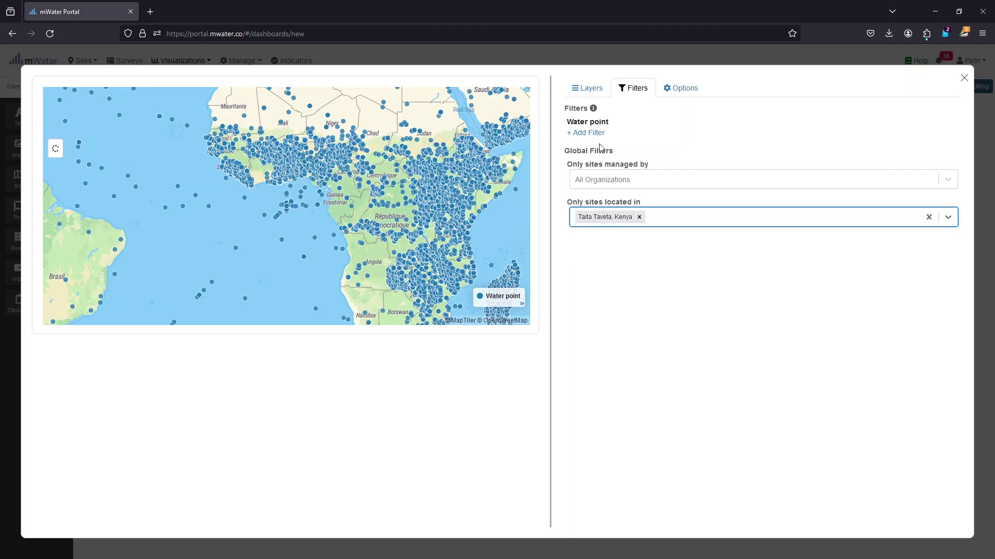
Step: Open the Water point layer's settings and centre the map on the Taita Taveta water points
{"action": "left_click", "coordinate": [582, 92]}
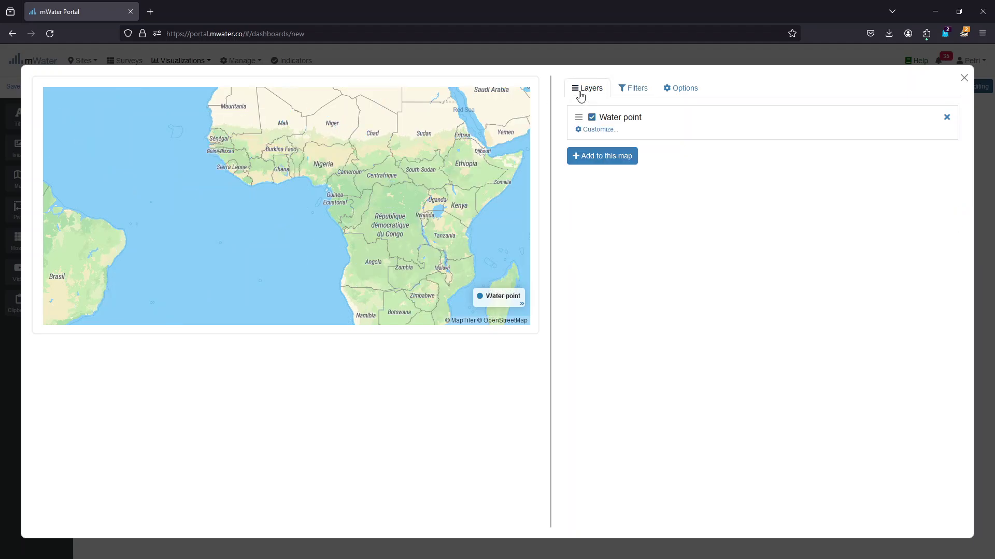
{"action": "left_click", "coordinate": [600, 130]}
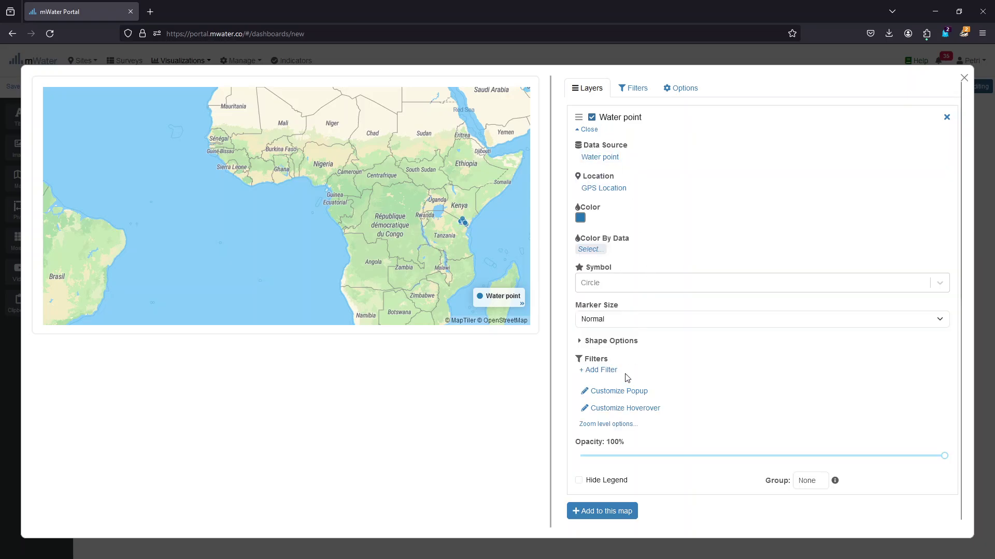
{"action": "left_click_drag", "start_coordinate": [280, 169], "coordinate": [111, 152]}
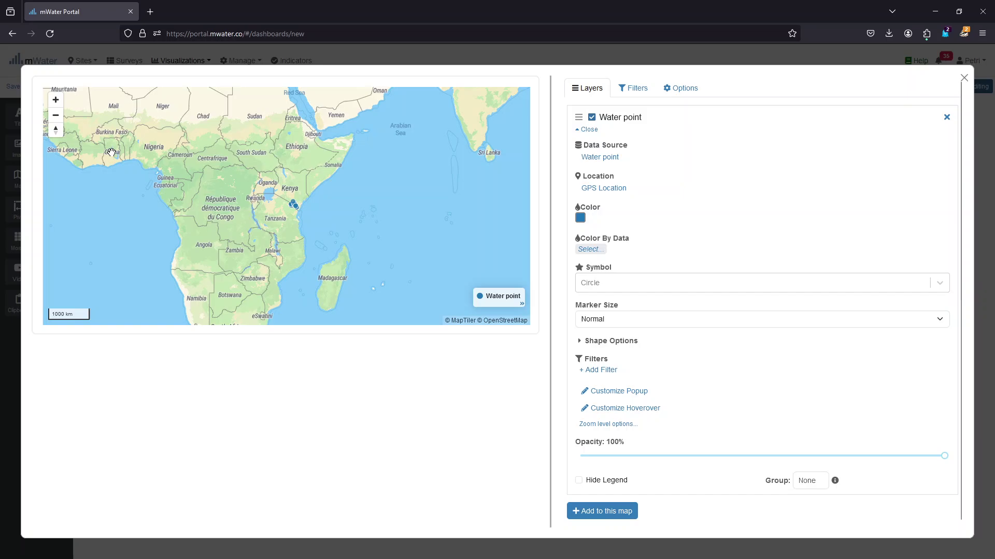
{"action": "left_click", "coordinate": [56, 99]}
{"action": "left_click", "coordinate": [55, 99]}
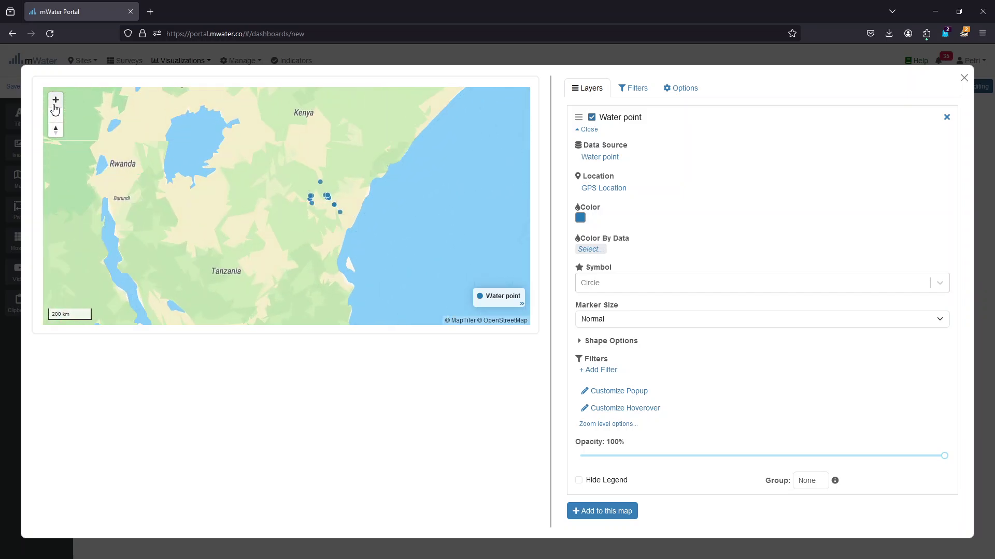
{"action": "left_click", "coordinate": [55, 99]}
{"action": "left_click", "coordinate": [56, 99]}
{"action": "left_click_drag", "start_coordinate": [393, 271], "coordinate": [238, 288]}
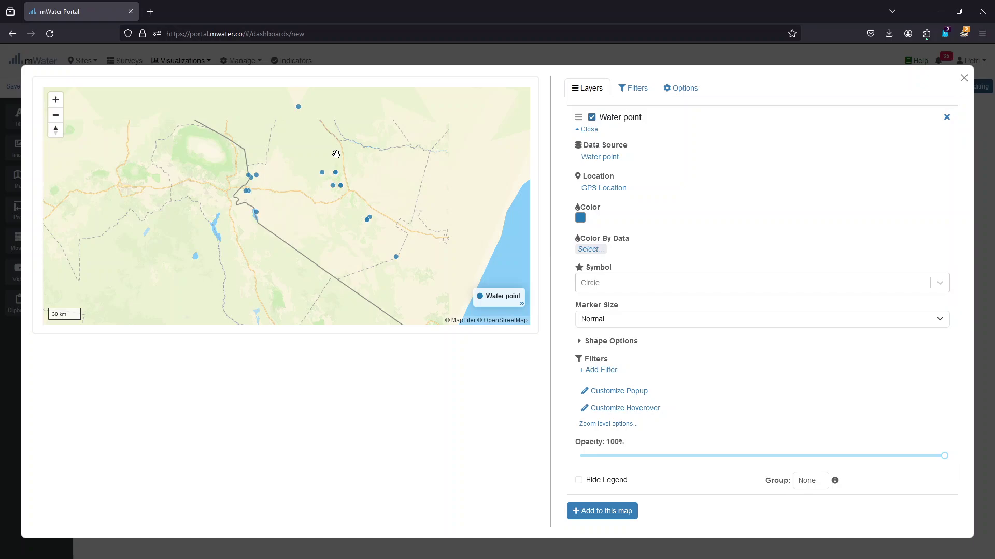
{"action": "left_click_drag", "start_coordinate": [373, 151], "coordinate": [362, 158]}
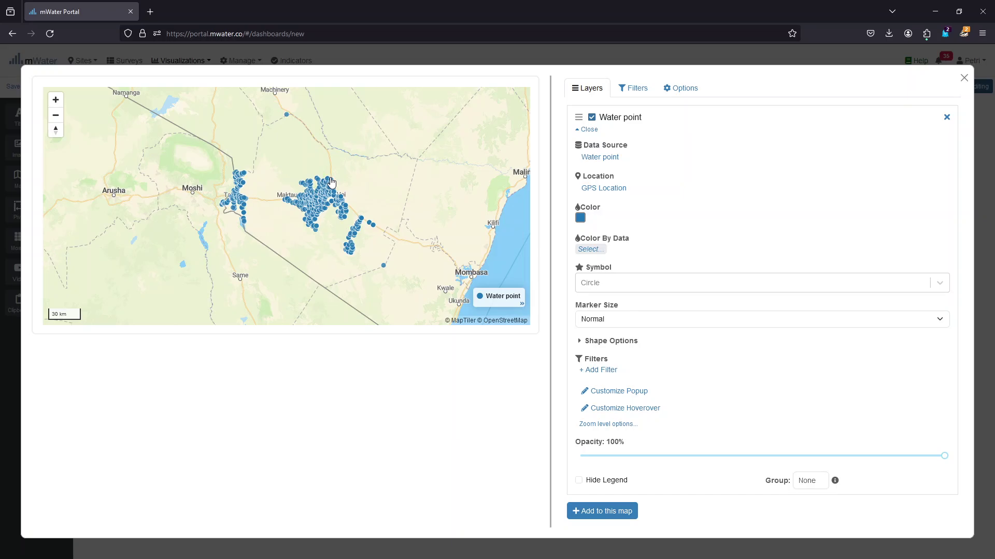
{"action": "left_click_drag", "start_coordinate": [334, 159], "coordinate": [306, 176]}
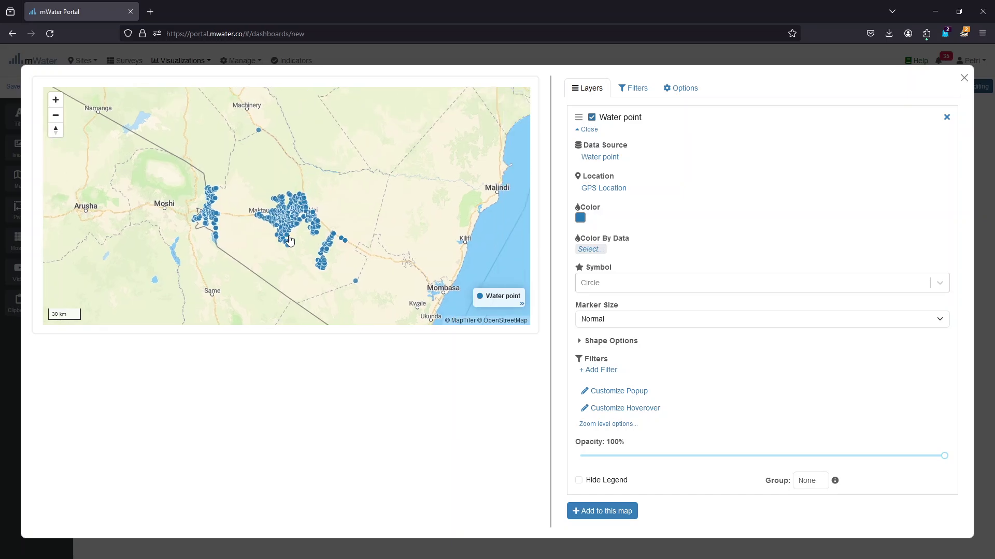
Step: Add three hover box rows labelled Name, ID and Type
{"action": "left_click", "coordinate": [625, 409]}
{"action": "left_click", "coordinate": [62, 86]}
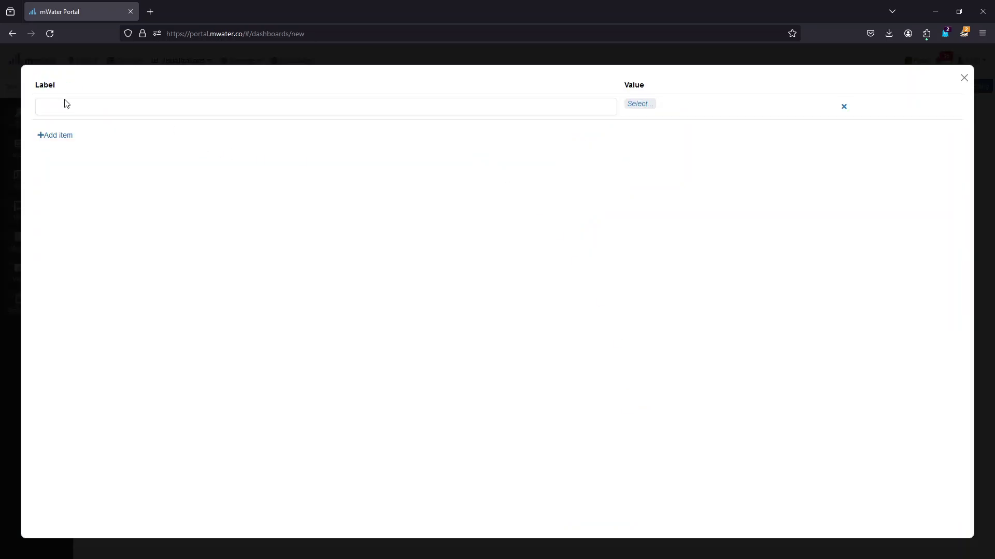
{"action": "left_click", "coordinate": [60, 134]}
{"action": "left_click", "coordinate": [60, 159]}
{"action": "left_click", "coordinate": [70, 112]}
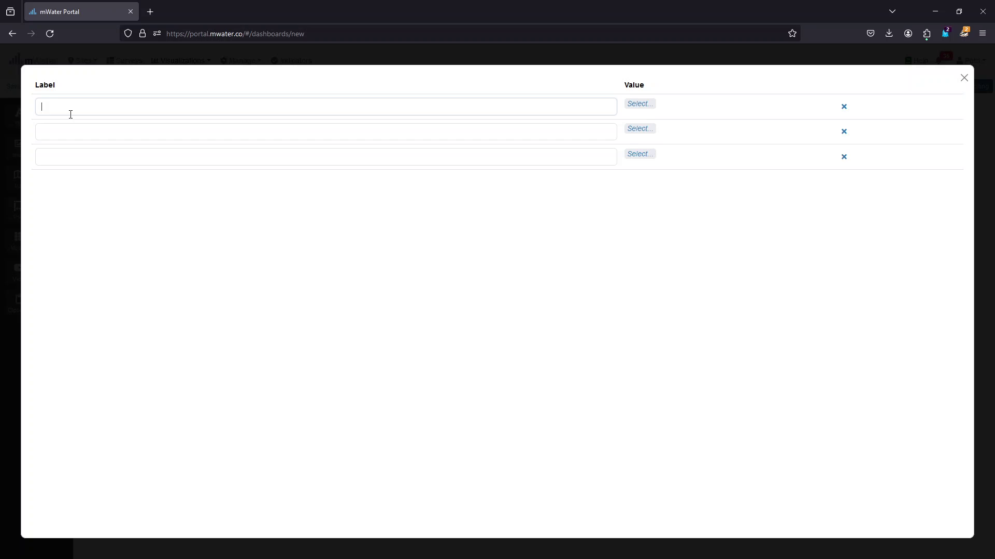
{"action": "type", "text": "Name"}
{"action": "key", "text": "Tab"}
{"action": "key", "text": "Tab"}
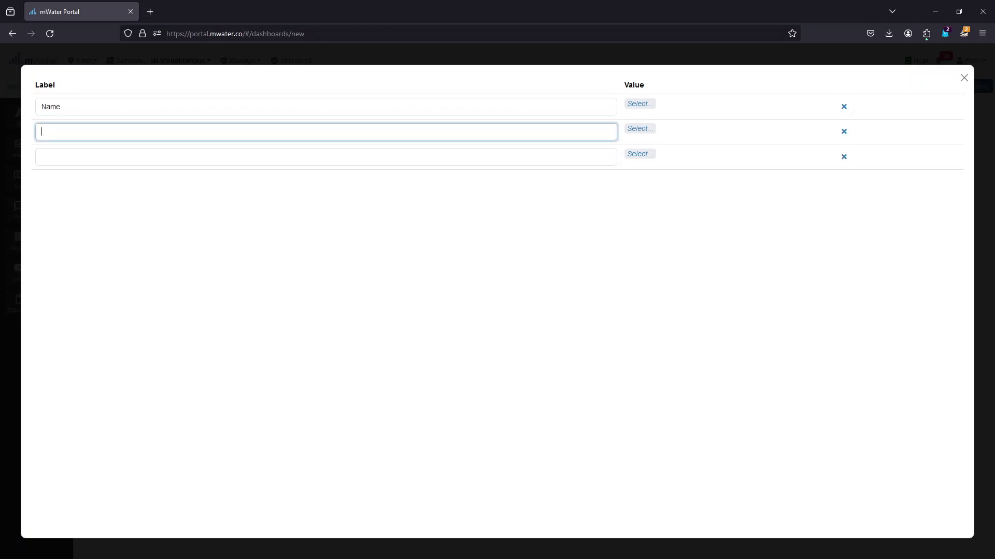
{"action": "type", "text": "ID"}
{"action": "key", "text": "Tab"}
{"action": "key", "text": "Tab"}
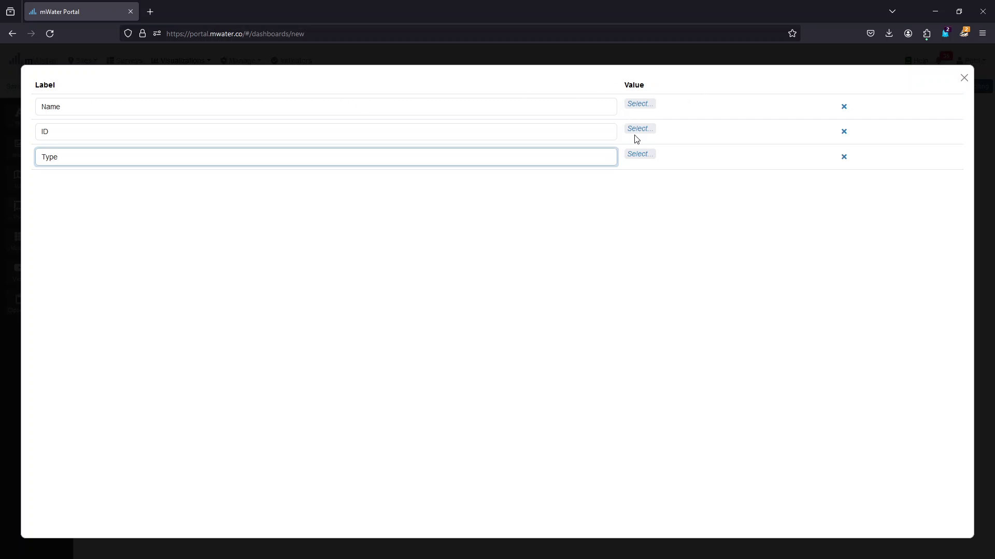
{"action": "type", "text": "Type"}
Step: Set the rows' values to the Name, Unique ID and Type fields and close the editor
{"action": "left_click", "coordinate": [517, 108]}
{"action": "left_click", "coordinate": [506, 133]}
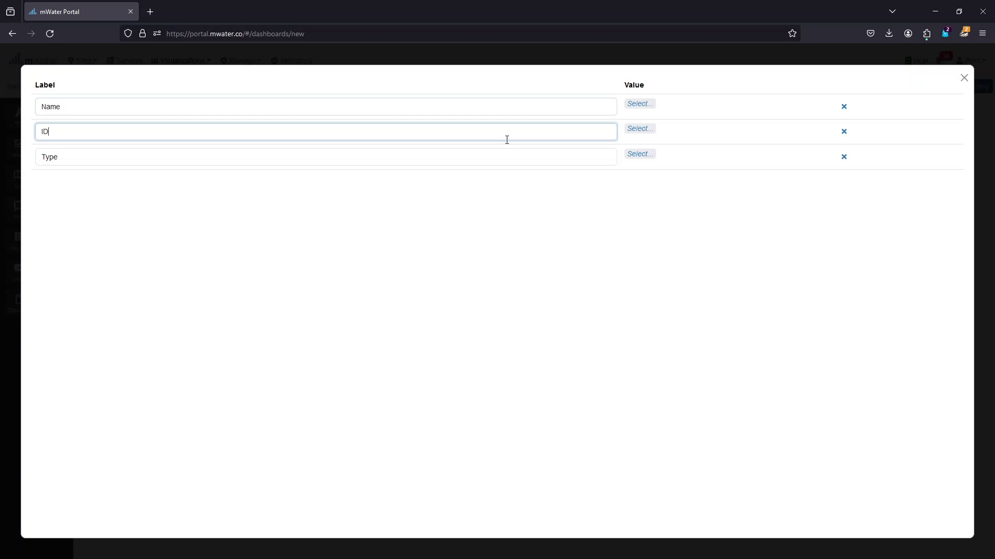
{"action": "left_click", "coordinate": [506, 182]}
{"action": "left_click", "coordinate": [641, 105]}
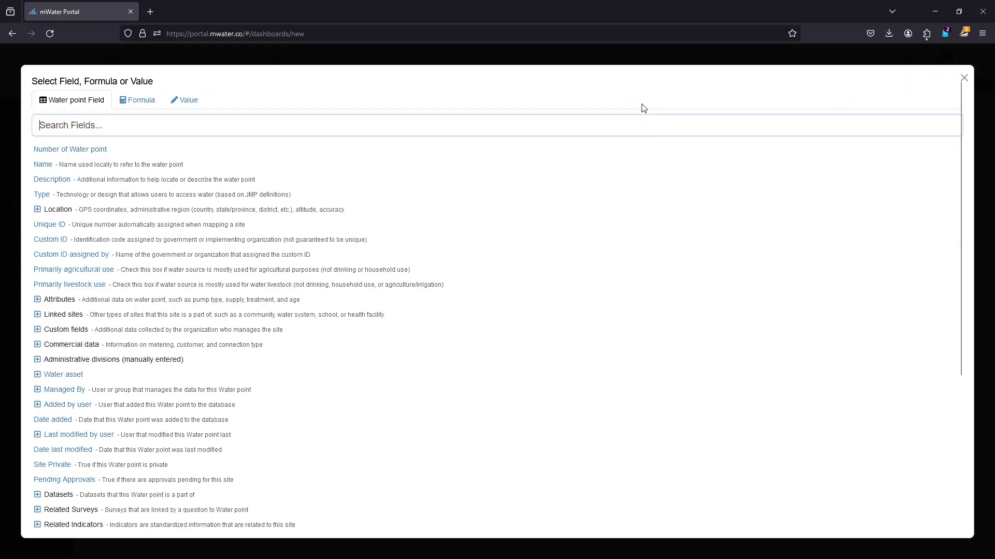
{"action": "left_click", "coordinate": [74, 162]}
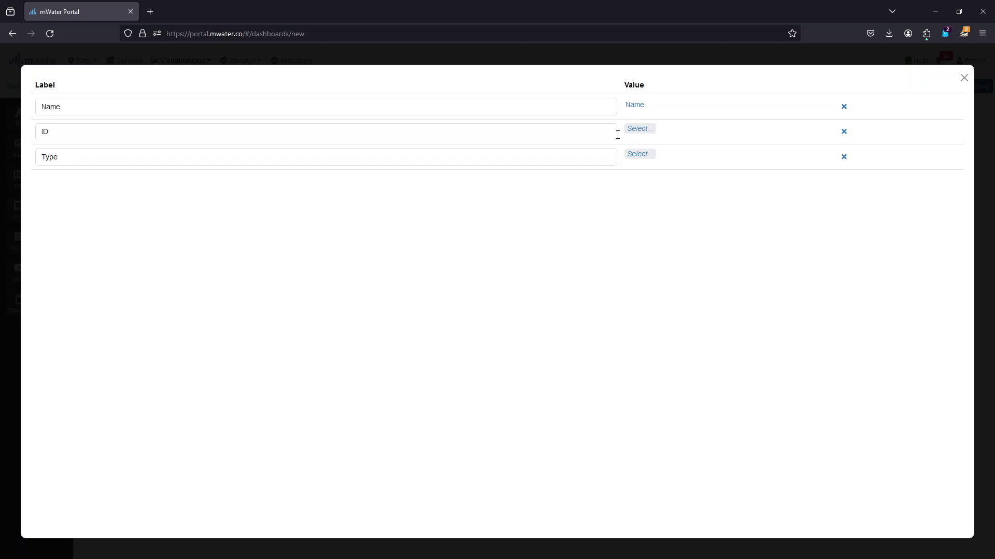
{"action": "left_click", "coordinate": [639, 130]}
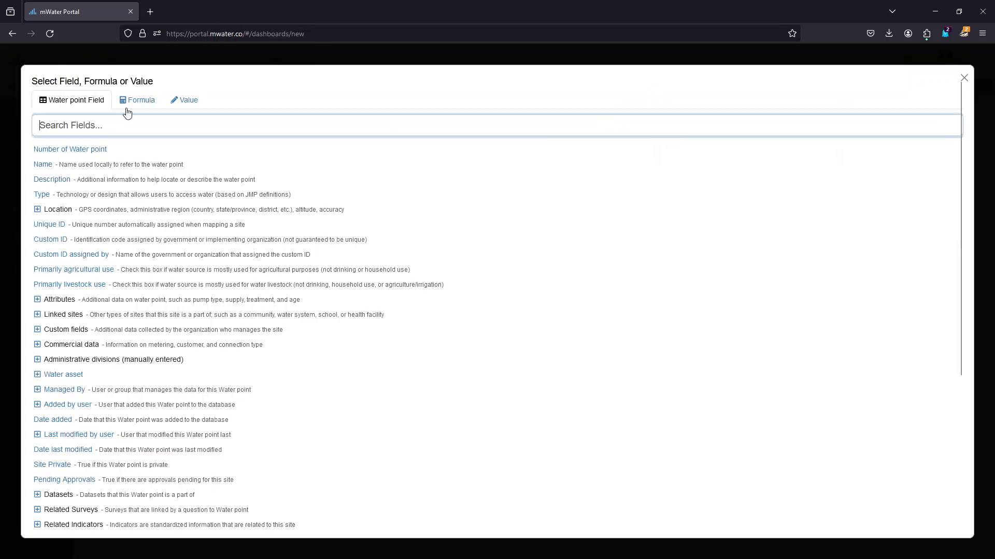
{"action": "left_click", "coordinate": [50, 224]}
{"action": "left_click", "coordinate": [624, 153]}
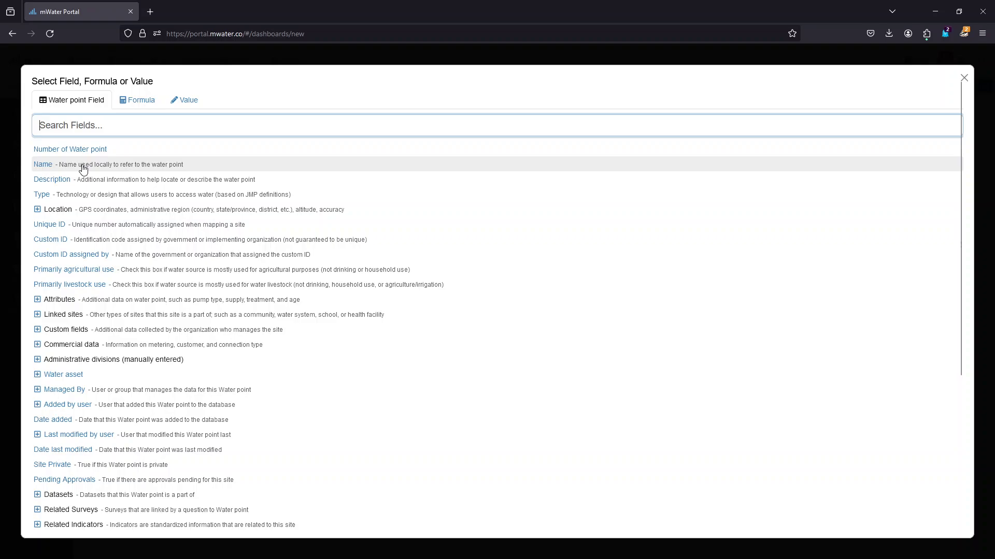
{"action": "left_click", "coordinate": [41, 192]}
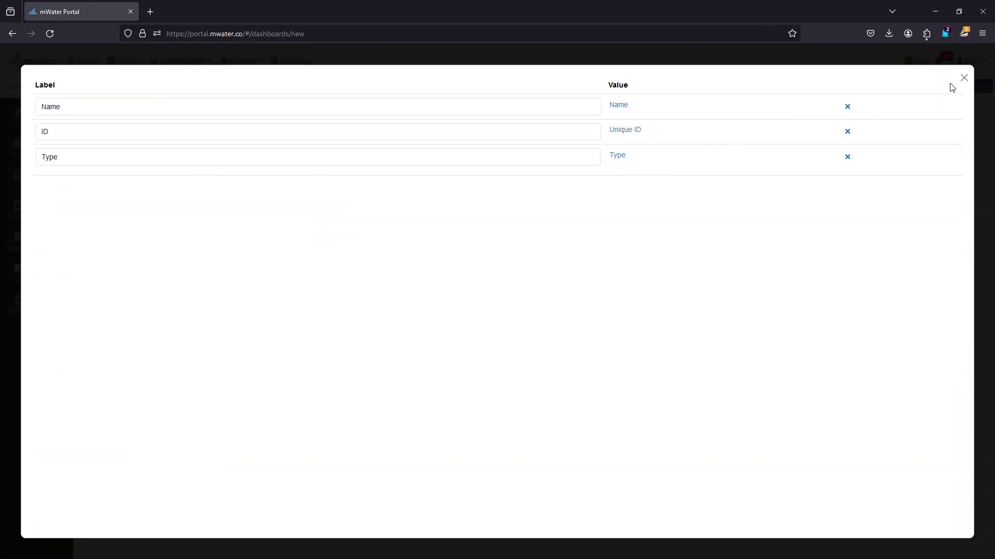
{"action": "left_click", "coordinate": [963, 79]}
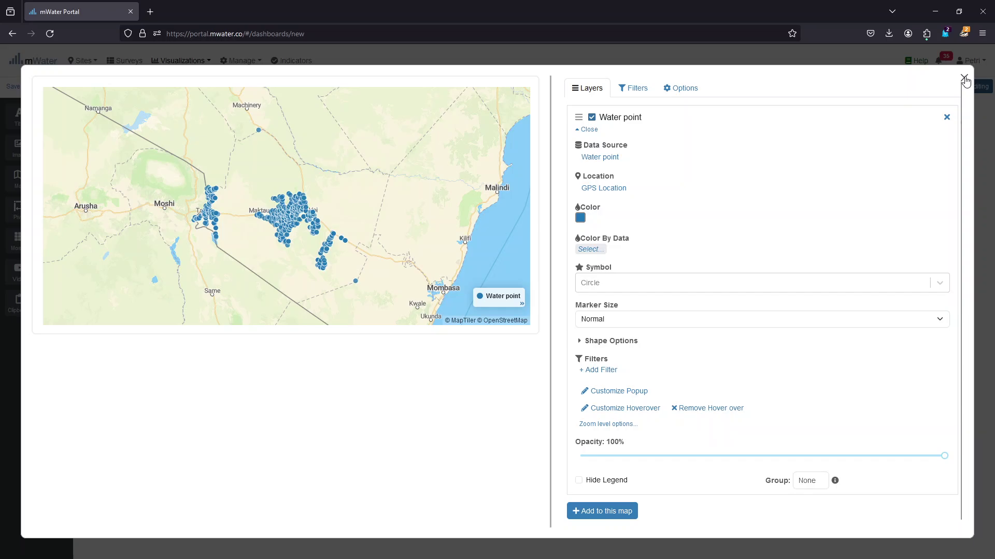
Step: Check a water point's hover box and details, then zoom in on the Maktau cluster
{"action": "mouse_move", "coordinate": [284, 200]}
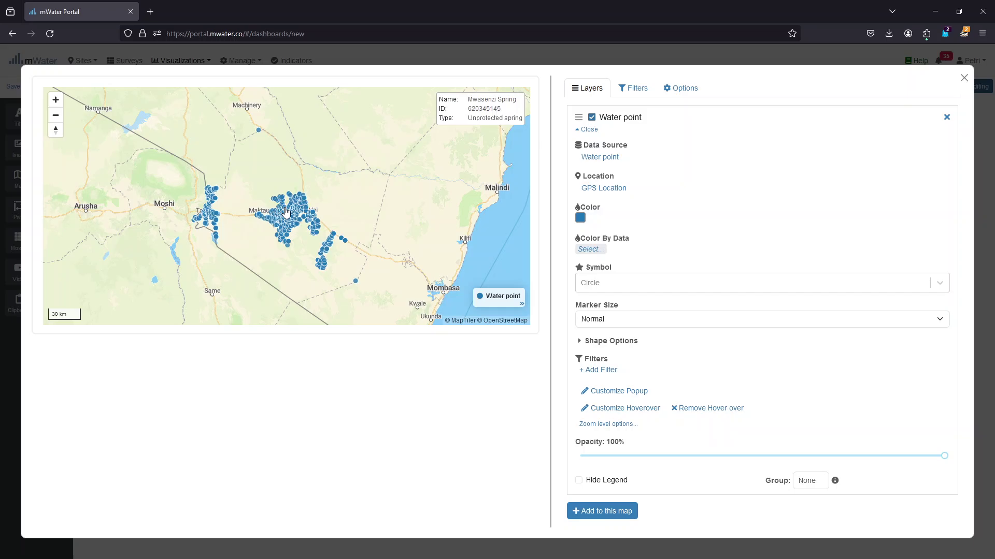
{"action": "left_click", "coordinate": [286, 211]}
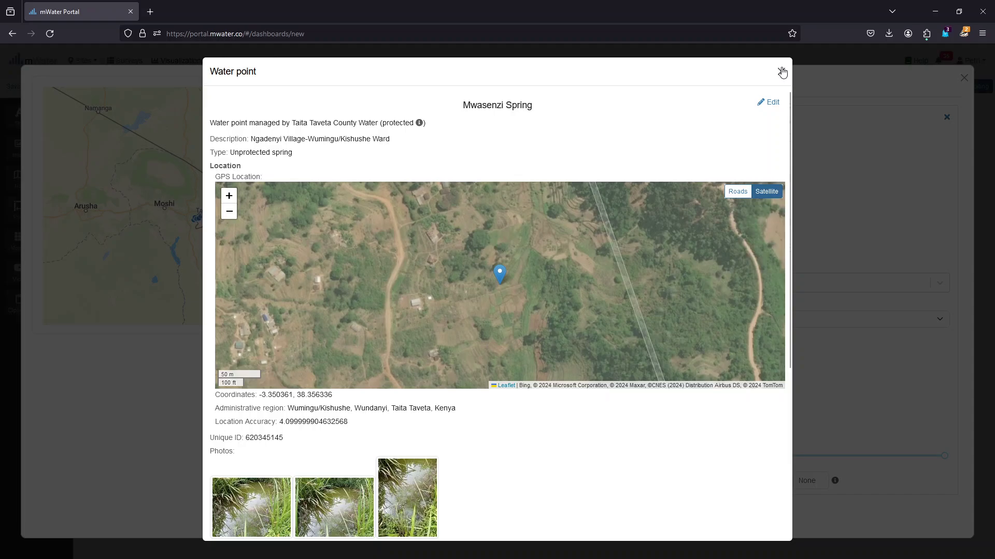
{"action": "left_click", "coordinate": [782, 72]}
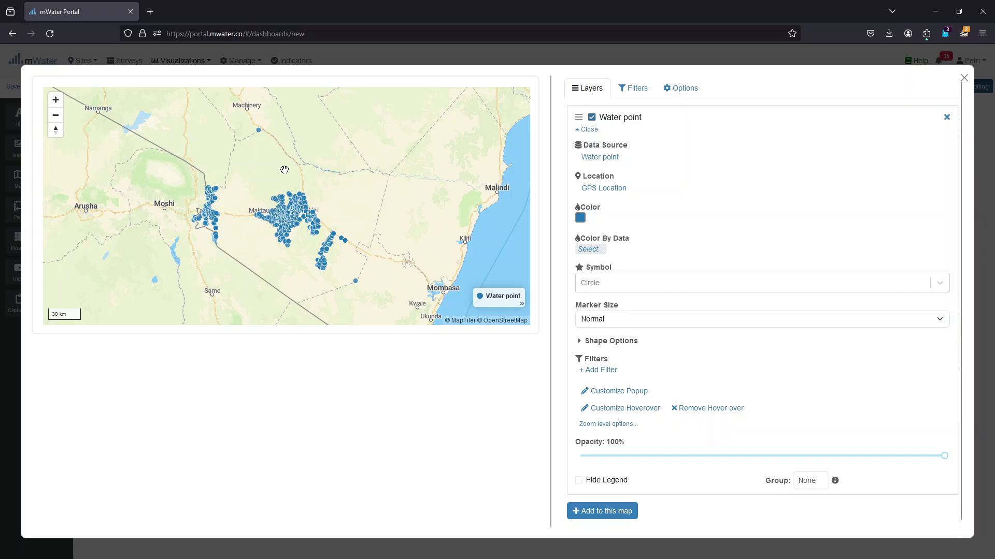
{"action": "left_click", "coordinate": [56, 100]}
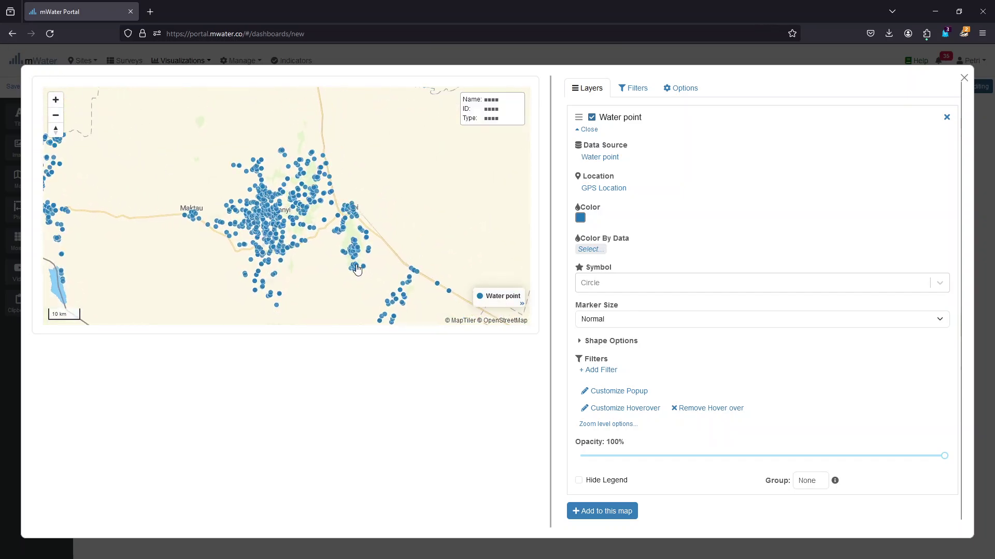
Step: Rename the third hover row from Type to 'People living within 1km'
{"action": "left_click", "coordinate": [625, 408]}
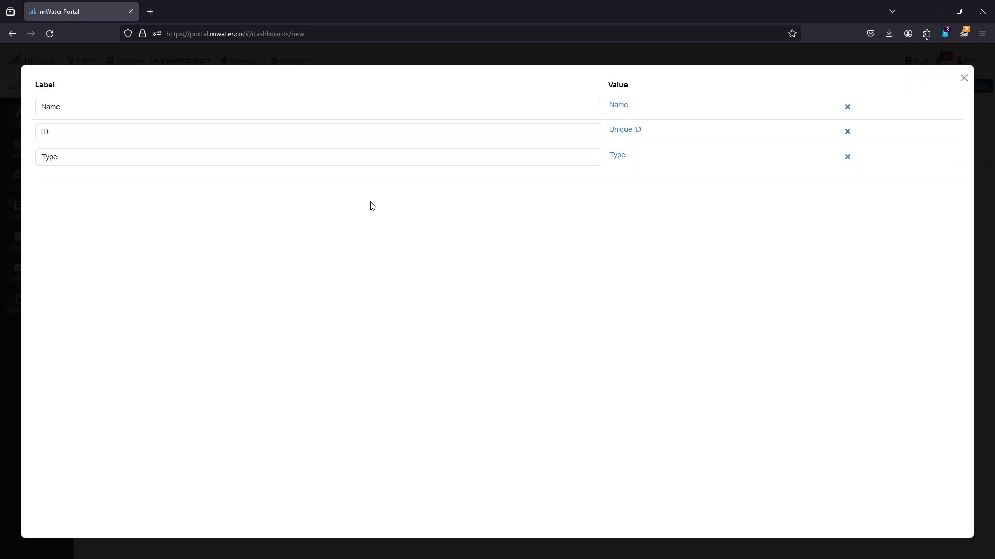
{"action": "double_click", "coordinate": [369, 161]}
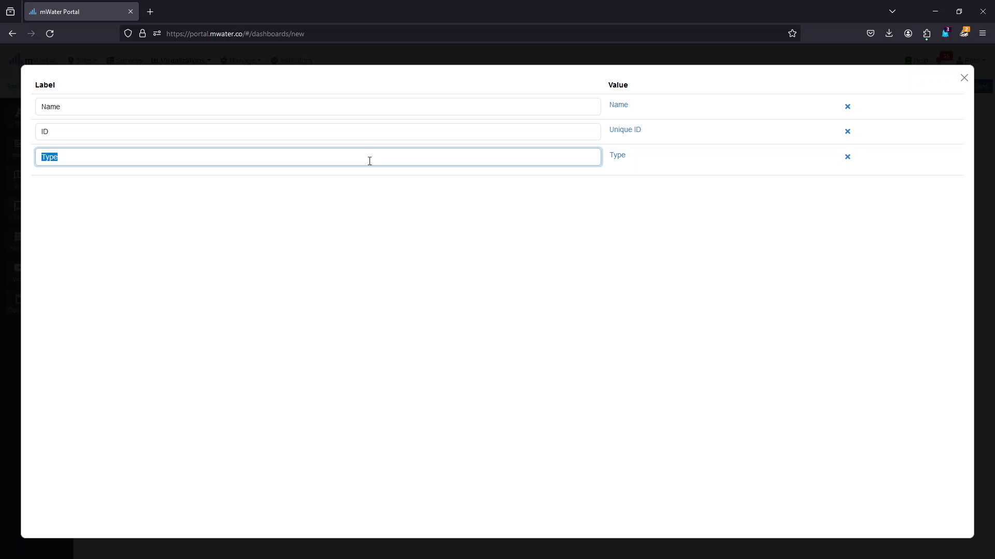
{"action": "type", "text": "People living within 1km"}
Step: Replace the third row's Type value with the Population Within formula
{"action": "left_click", "coordinate": [619, 156]}
{"action": "left_click", "coordinate": [632, 189]}
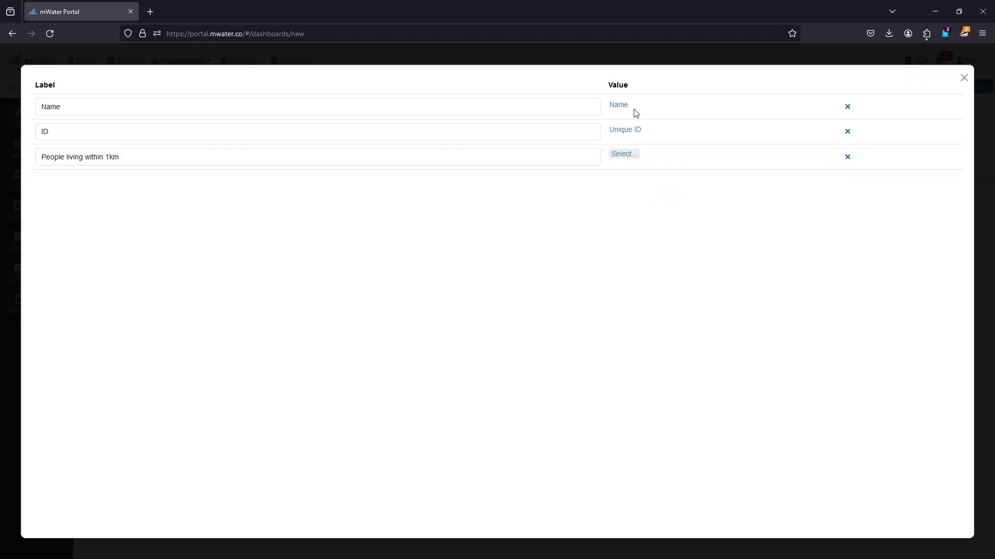
{"action": "left_click", "coordinate": [631, 155]}
{"action": "left_click", "coordinate": [125, 102]}
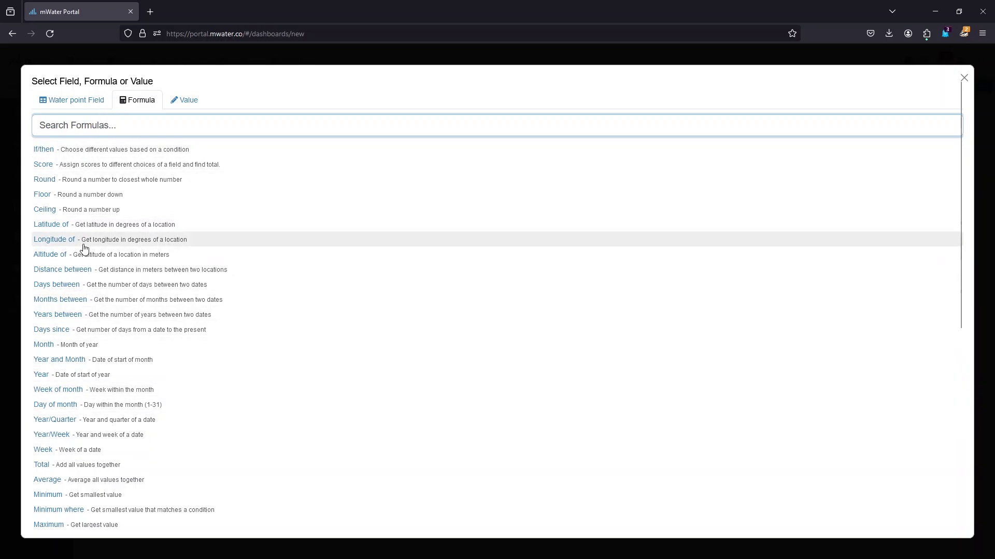
{"action": "scroll", "coordinate": [111, 274], "scroll_direction": "down", "scroll_amount": 6}
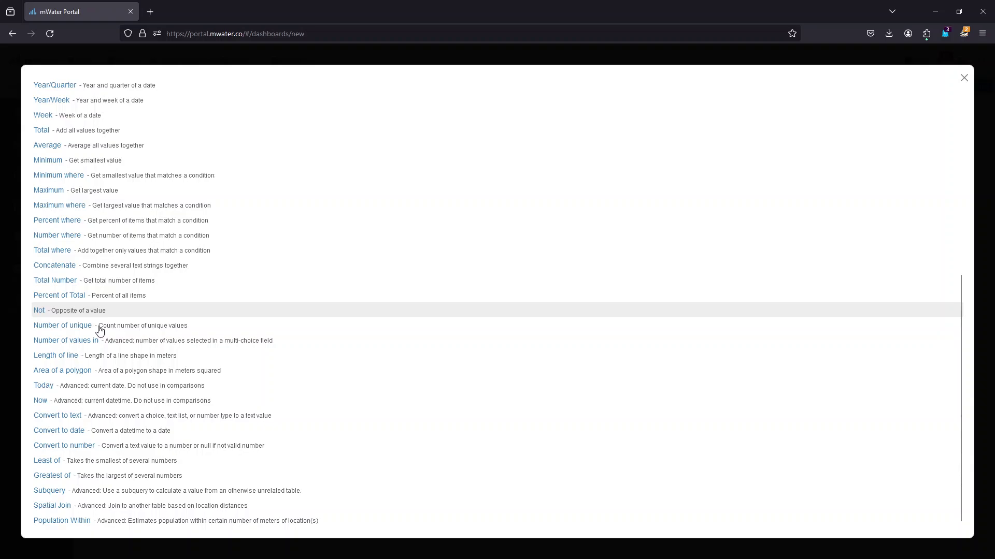
{"action": "left_click", "coordinate": [64, 523]}
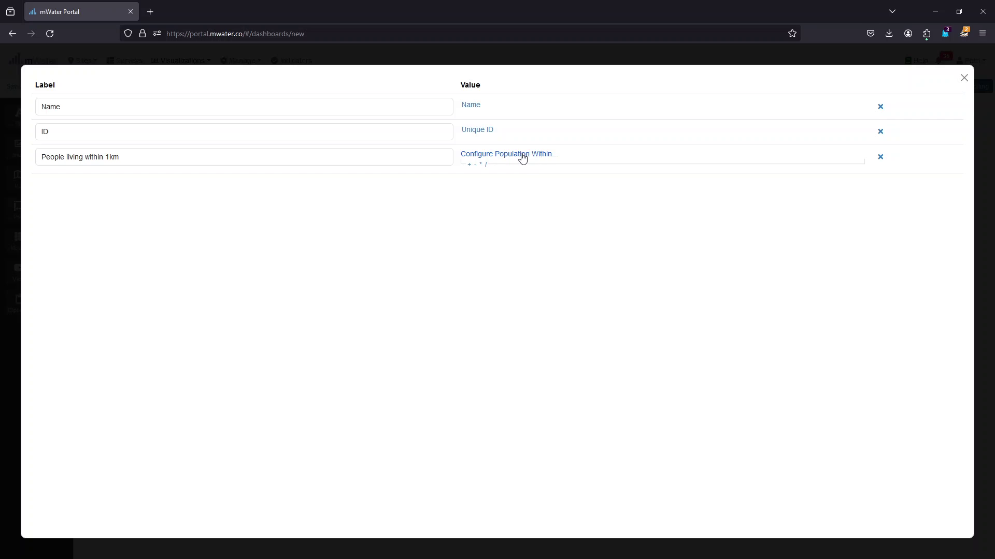
Step: Set the Population Within location to the water point's GPS Location
{"action": "left_click", "coordinate": [522, 158]}
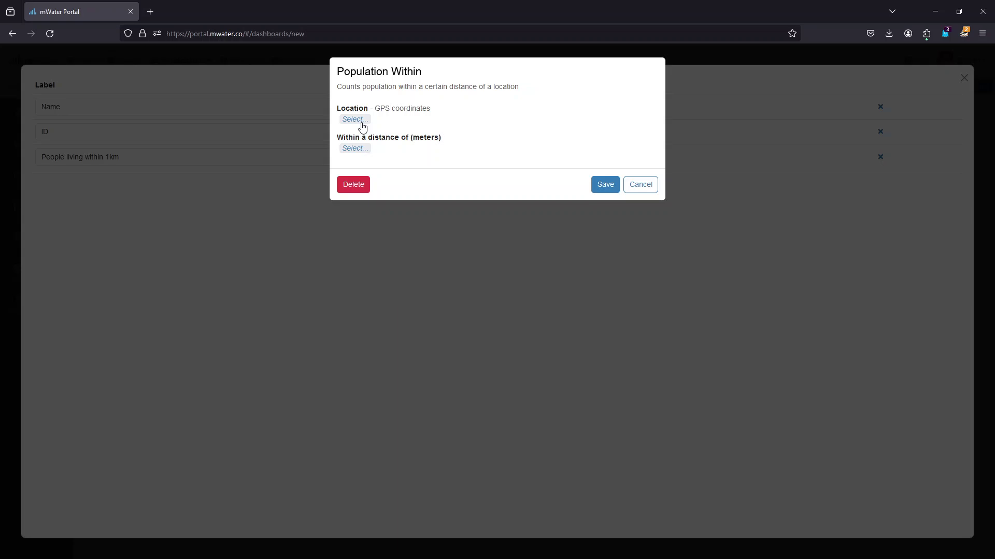
{"action": "left_click", "coordinate": [359, 119]}
{"action": "left_click", "coordinate": [79, 151]}
{"action": "left_click", "coordinate": [68, 167]}
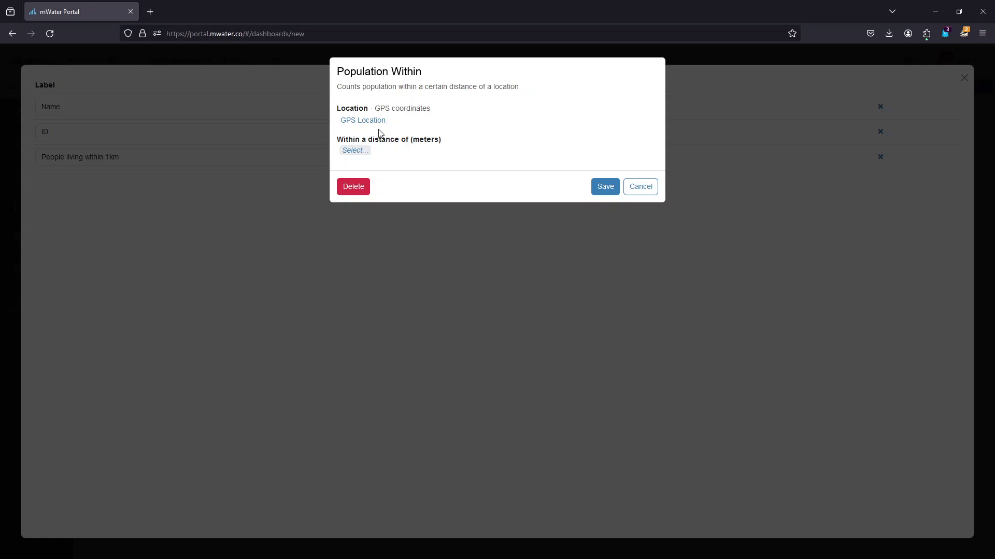
Step: Set the distance to 1000 meters, save the formula and close the hover editor
{"action": "left_click", "coordinate": [363, 150]}
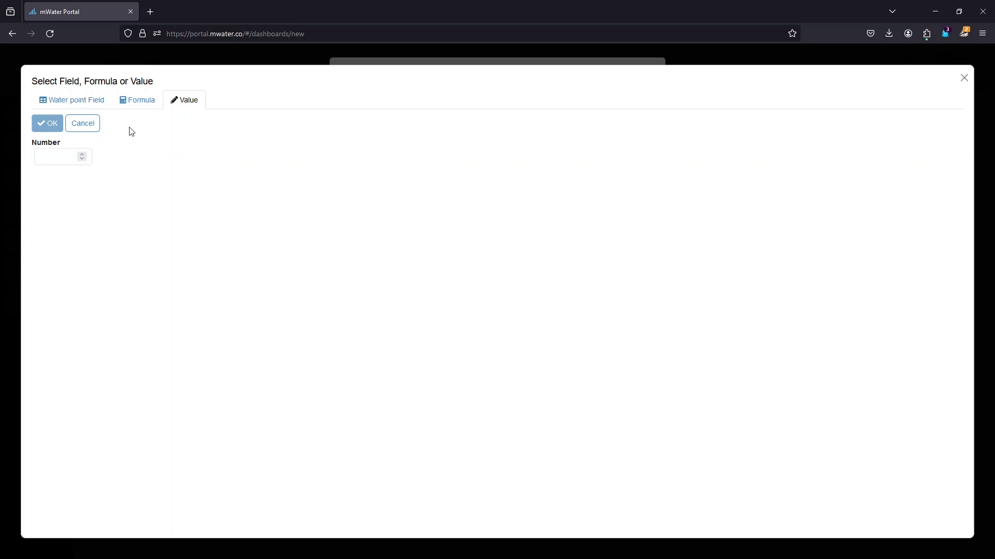
{"action": "left_click", "coordinate": [47, 163]}
{"action": "type", "text": "1000"}
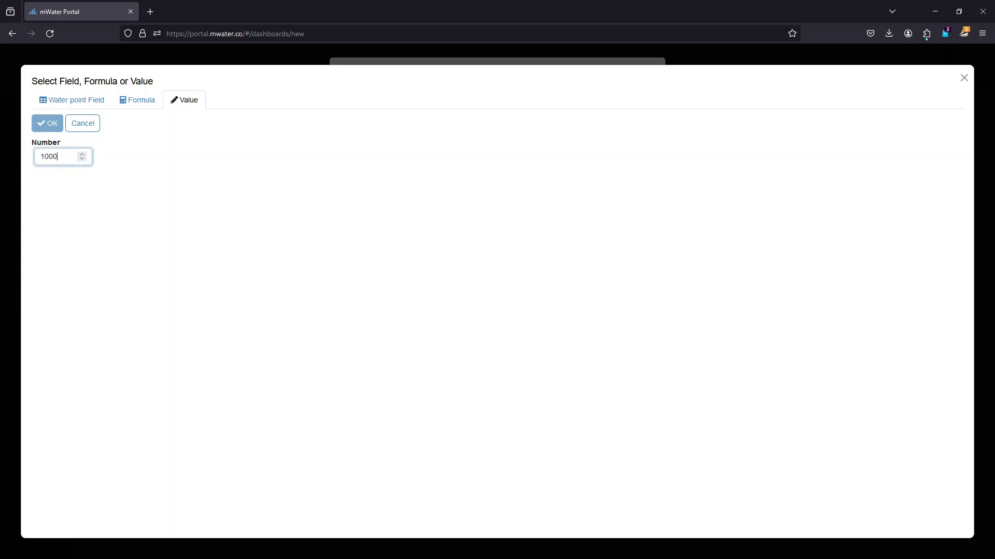
{"action": "left_click", "coordinate": [53, 130]}
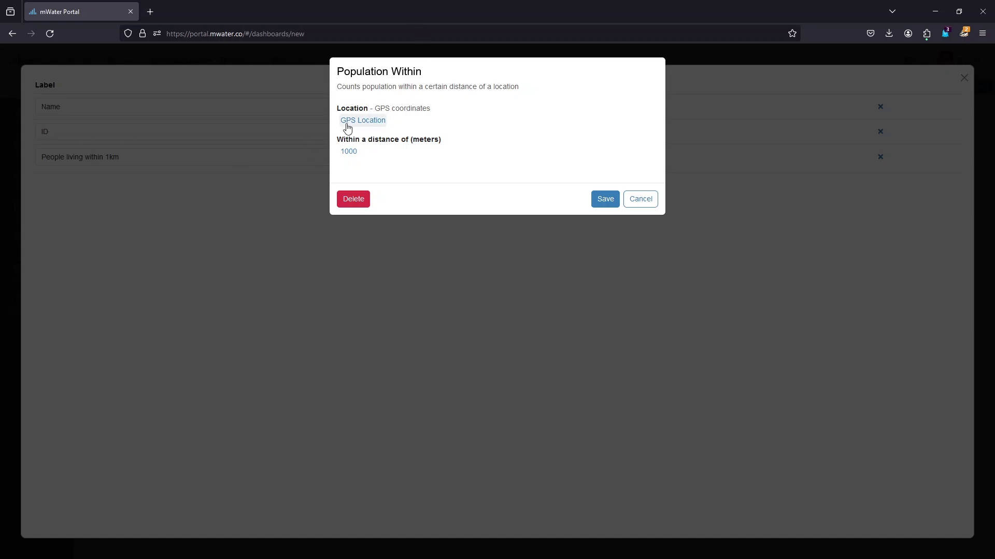
{"action": "mouse_move", "coordinate": [346, 165]}
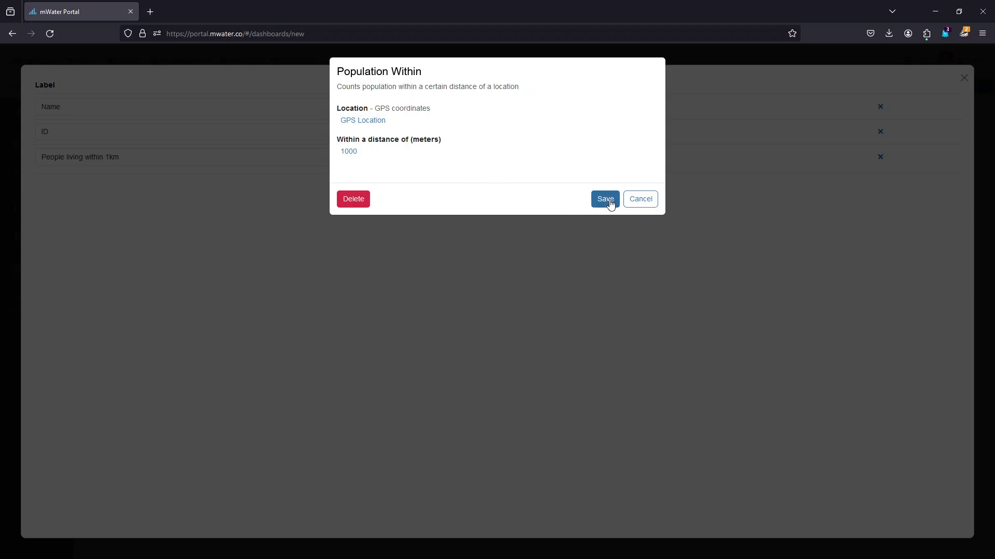
{"action": "left_click", "coordinate": [610, 204]}
{"action": "left_click", "coordinate": [963, 78]}
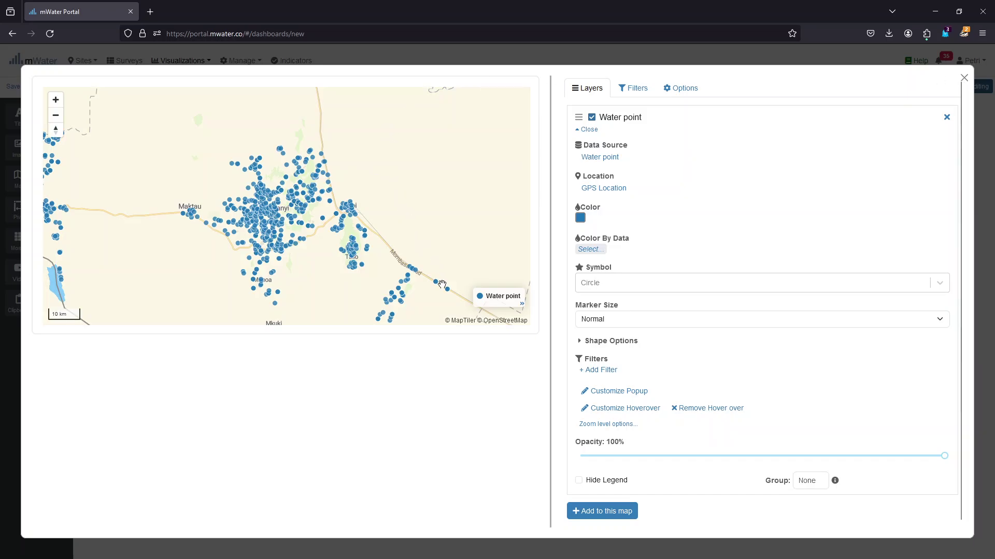
Step: Add a Population Density layer from the Advanced layer types
{"action": "mouse_move", "coordinate": [435, 285]}
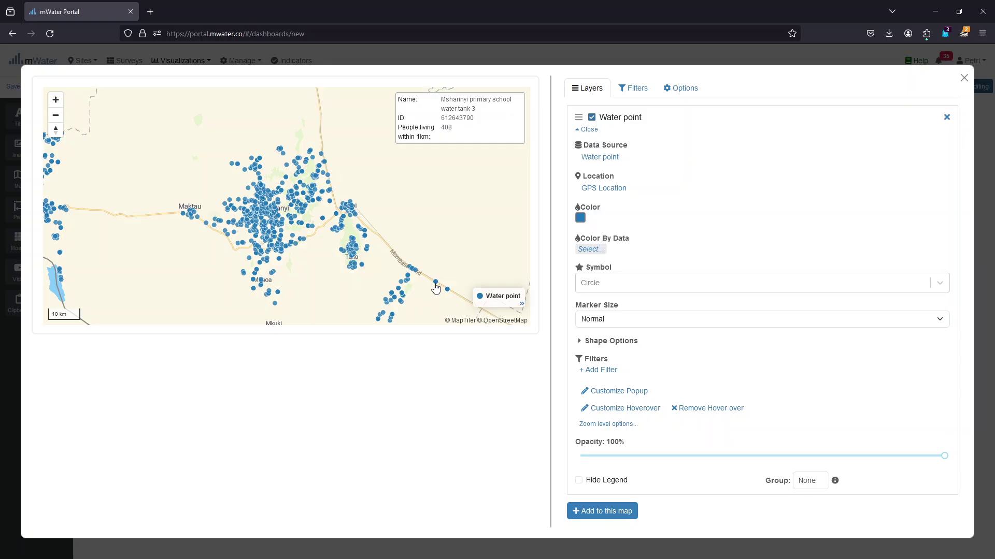
{"action": "left_click", "coordinate": [602, 511]}
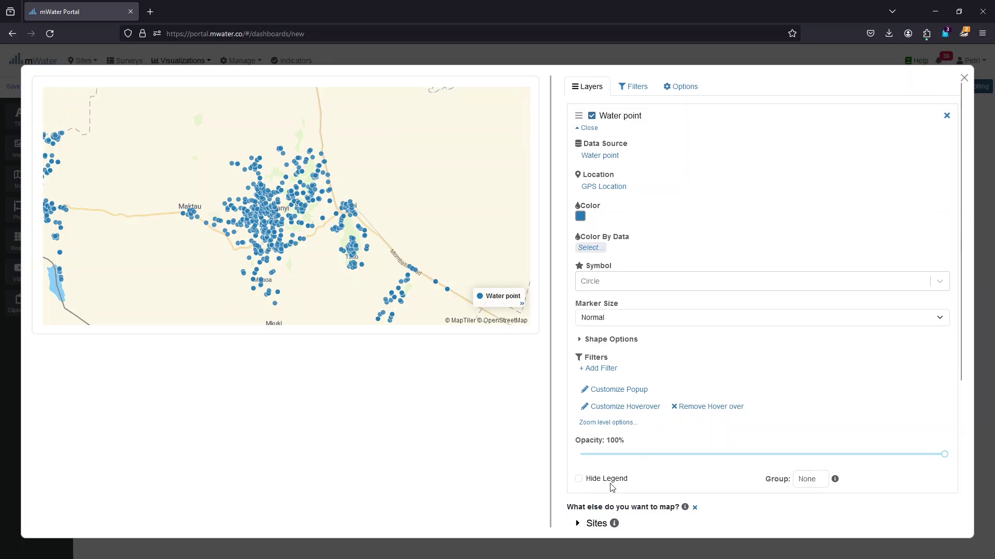
{"action": "scroll", "coordinate": [617, 477], "scroll_direction": "down", "scroll_amount": 4}
{"action": "left_click", "coordinate": [612, 471]}
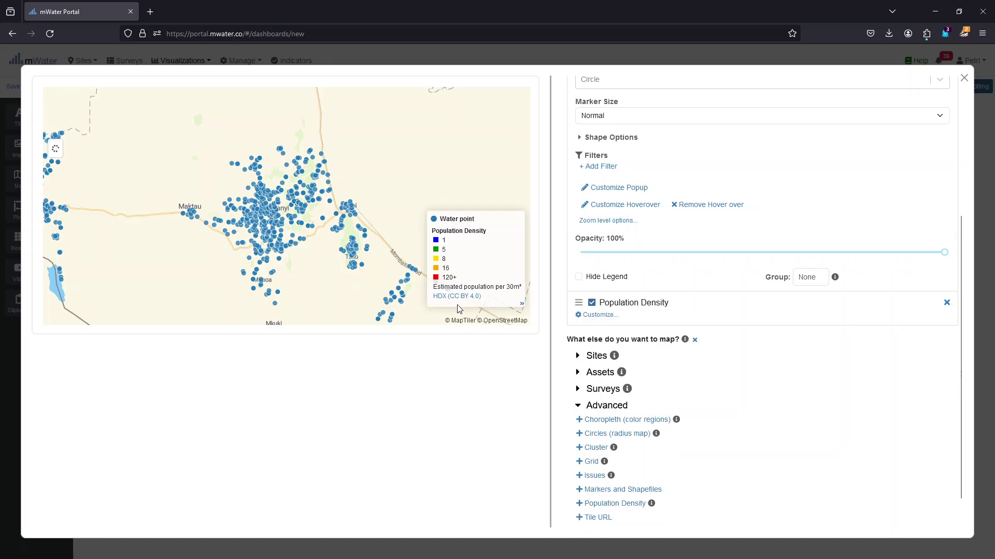
Step: Zoom and pan along the road near the Tallo water points to inspect the density
{"action": "scroll", "coordinate": [278, 200], "scroll_direction": "up", "scroll_amount": 1}
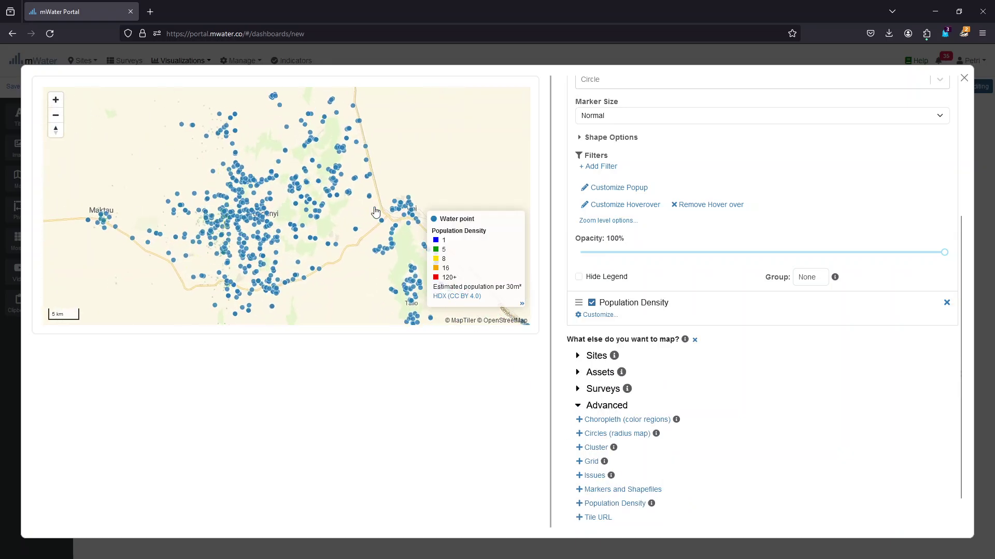
{"action": "left_click_drag", "start_coordinate": [415, 256], "coordinate": [163, 179]}
{"action": "scroll", "coordinate": [235, 133], "scroll_direction": "up", "scroll_amount": 2}
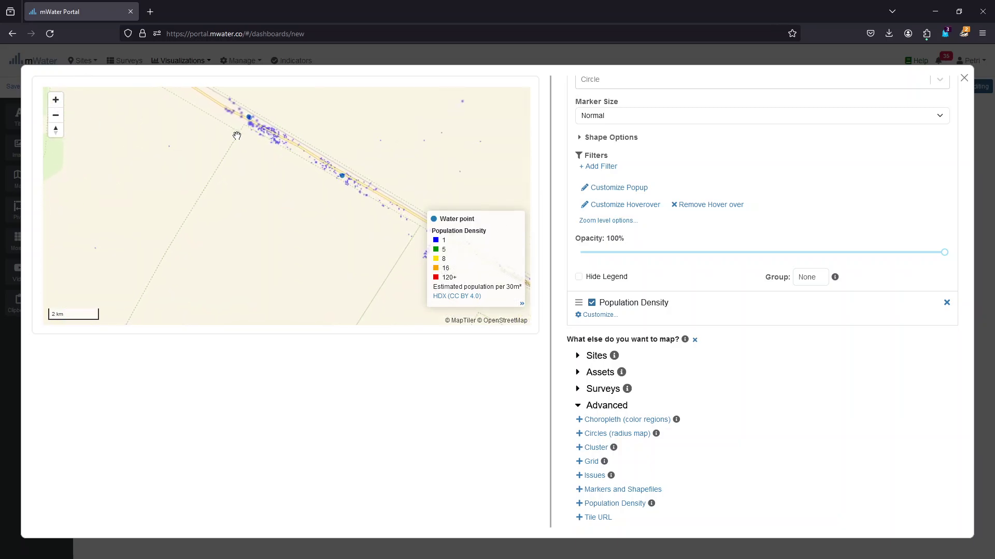
{"action": "left_click_drag", "start_coordinate": [249, 205], "coordinate": [242, 240]}
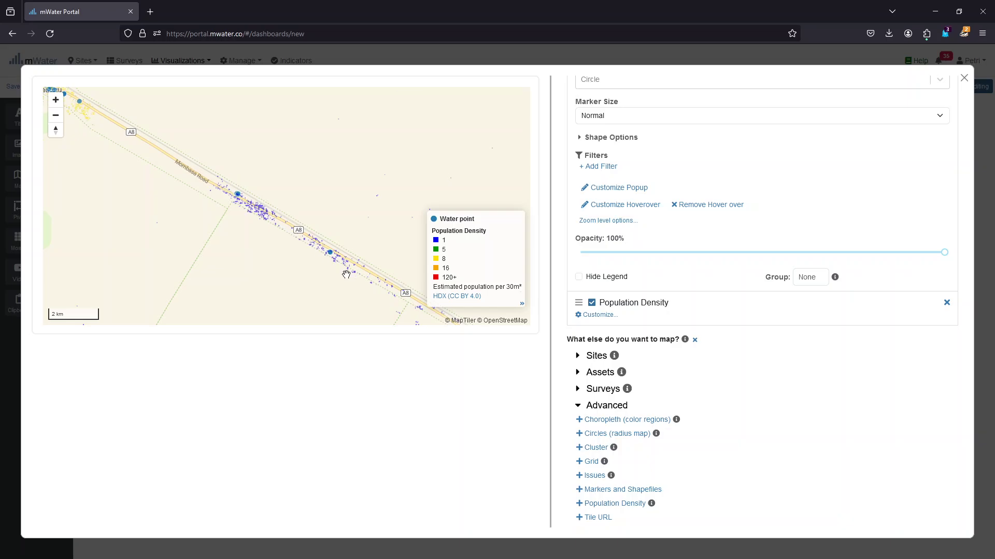
{"action": "mouse_move", "coordinate": [240, 201]}
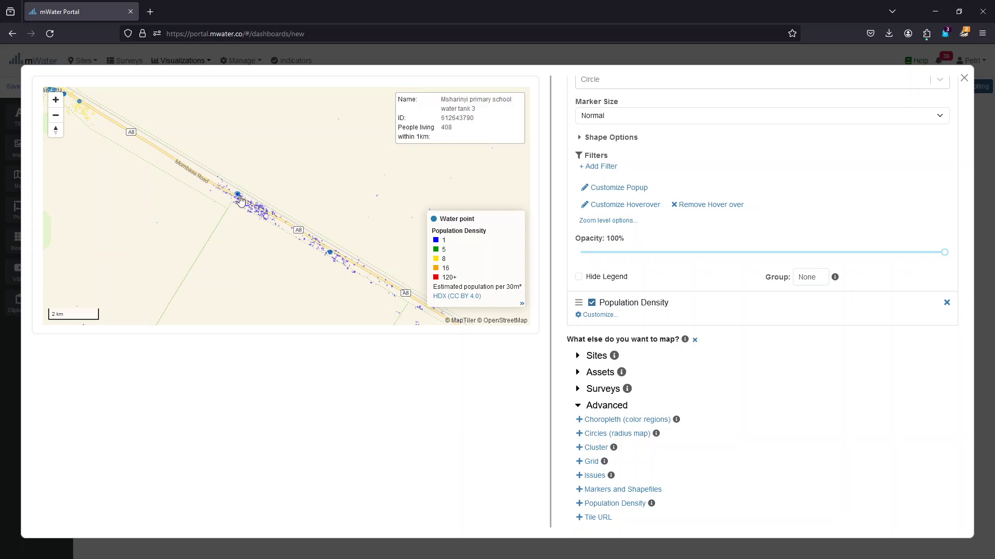
Step: Add a Circles layer for Water points centred on GPS Location
{"action": "left_click", "coordinate": [592, 436]}
{"action": "left_click", "coordinate": [599, 399]}
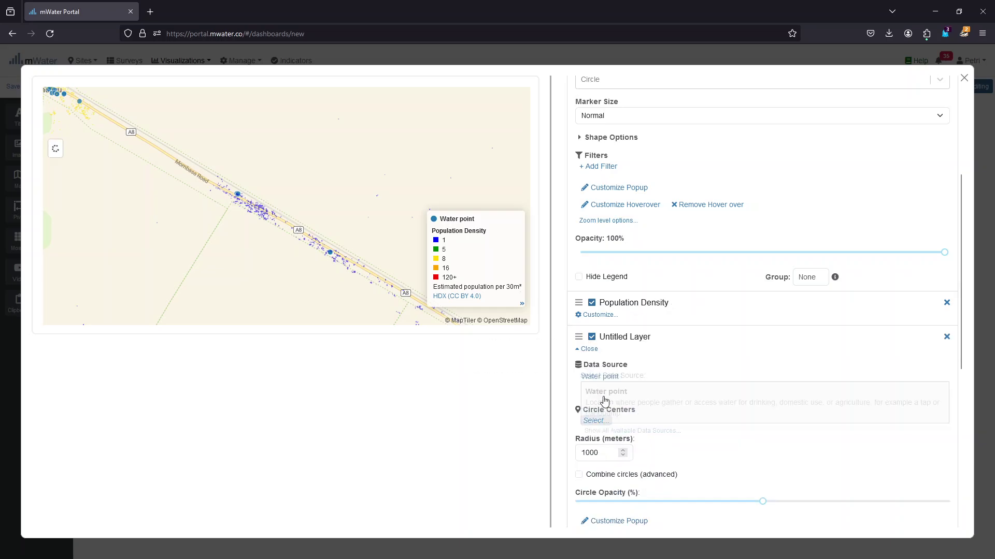
{"action": "left_click", "coordinate": [594, 407]}
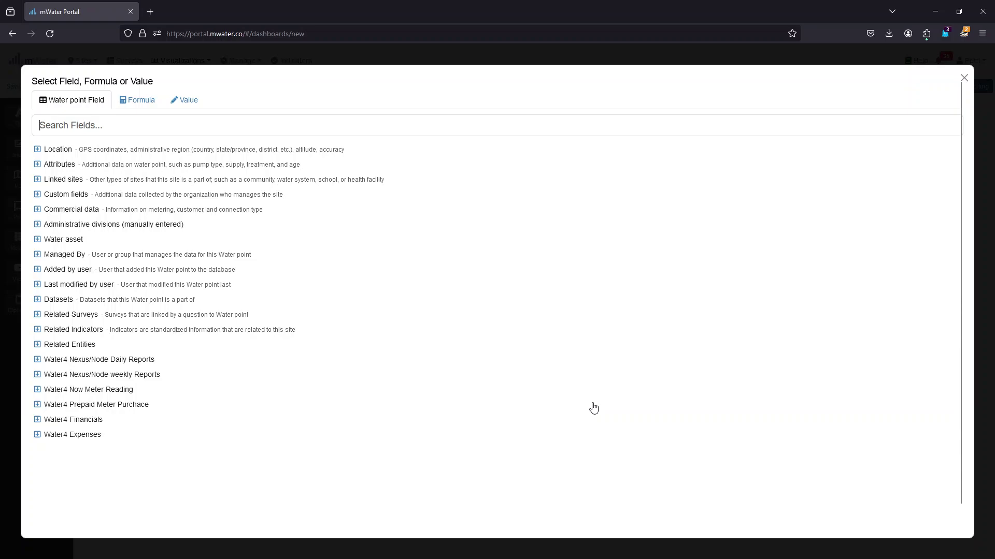
{"action": "left_click", "coordinate": [58, 152]}
{"action": "left_click", "coordinate": [62, 164]}
Step: Lower the circles' opacity and move the circles layer to the top
{"action": "scroll", "coordinate": [699, 396], "scroll_direction": "down", "scroll_amount": 2}
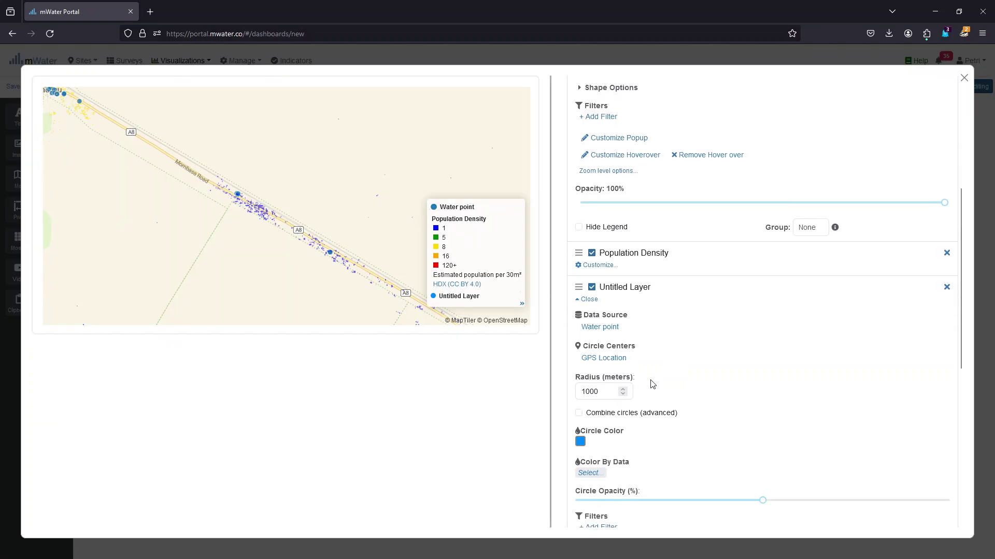
{"action": "left_click", "coordinate": [620, 451]}
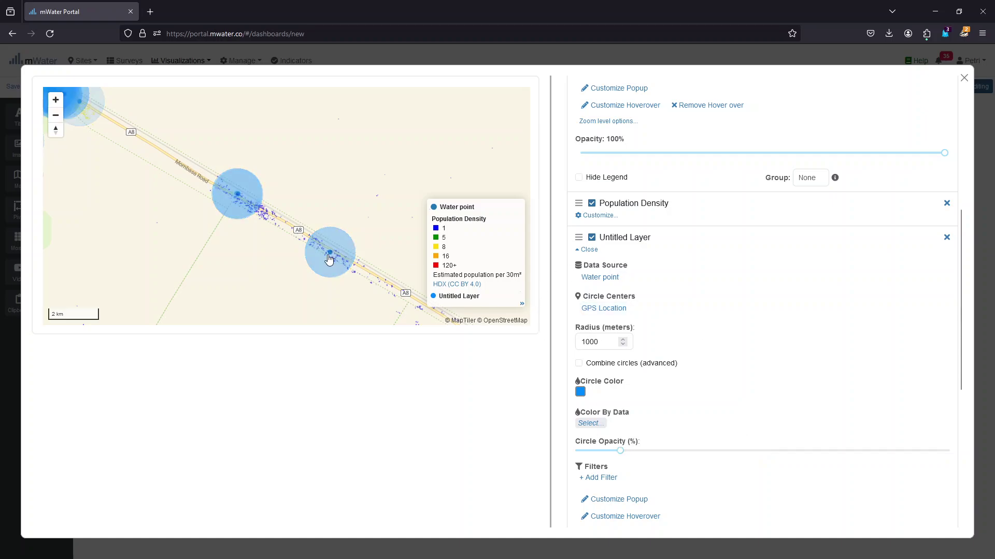
{"action": "scroll", "coordinate": [588, 321], "scroll_direction": "up", "scroll_amount": 3}
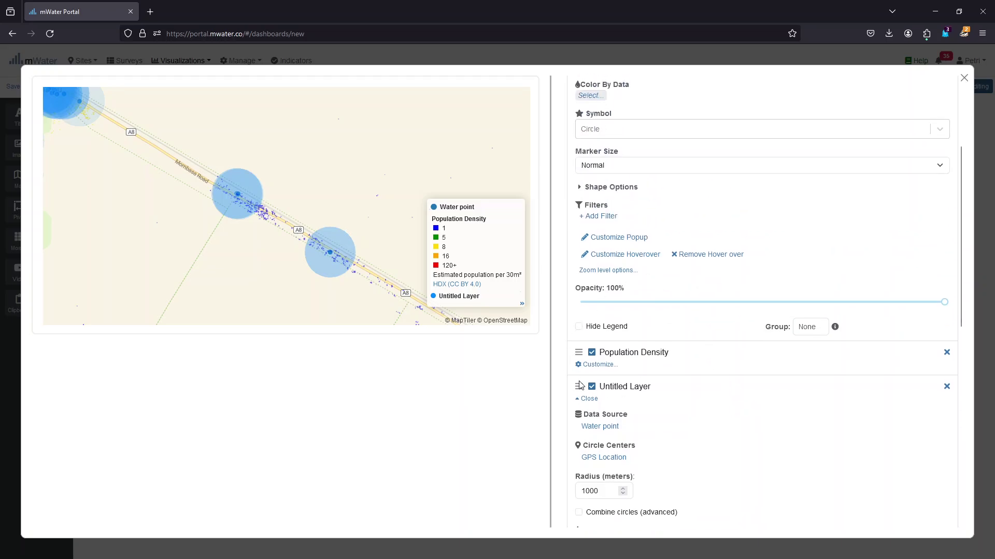
{"action": "left_click_drag", "start_coordinate": [579, 386], "coordinate": [580, 218]}
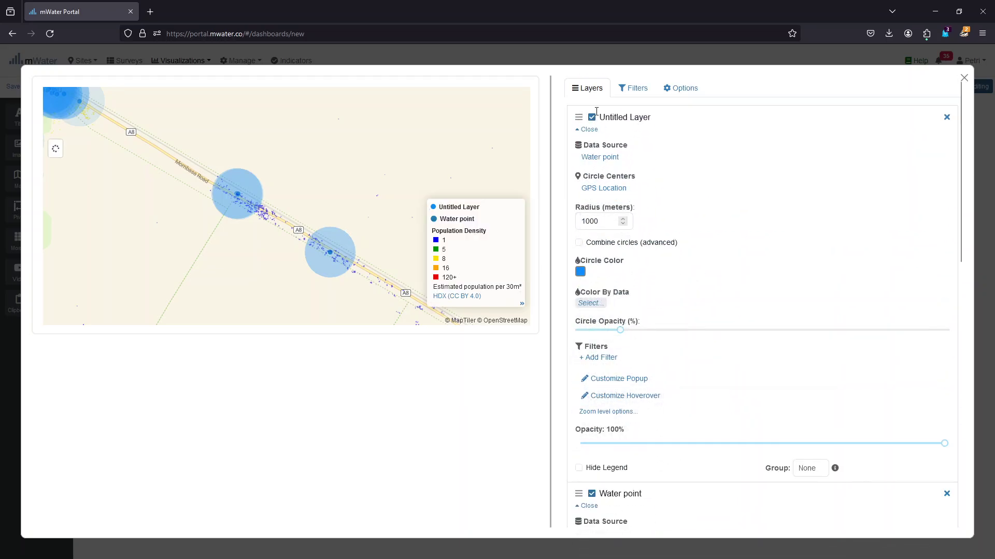
{"action": "mouse_move", "coordinate": [330, 255]}
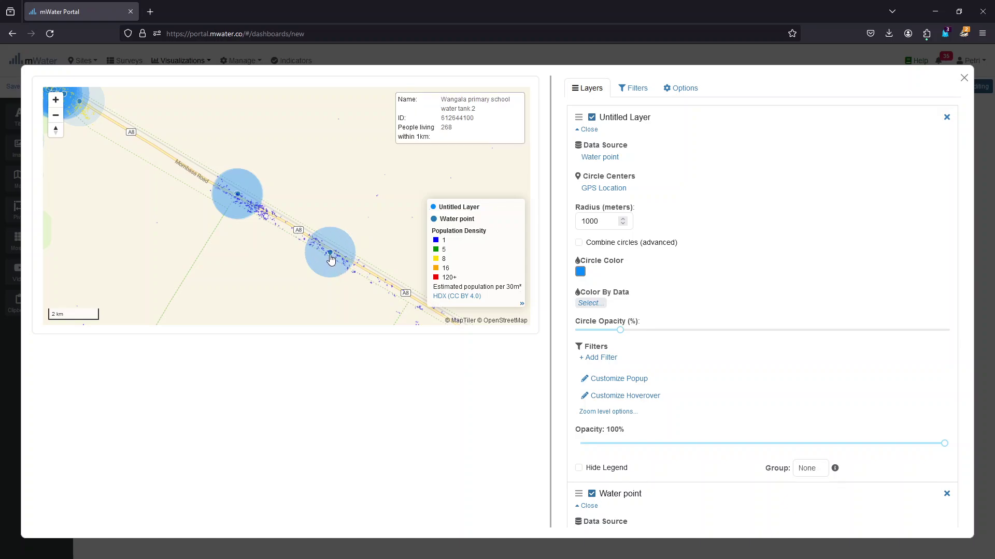
{"action": "mouse_move", "coordinate": [240, 198]}
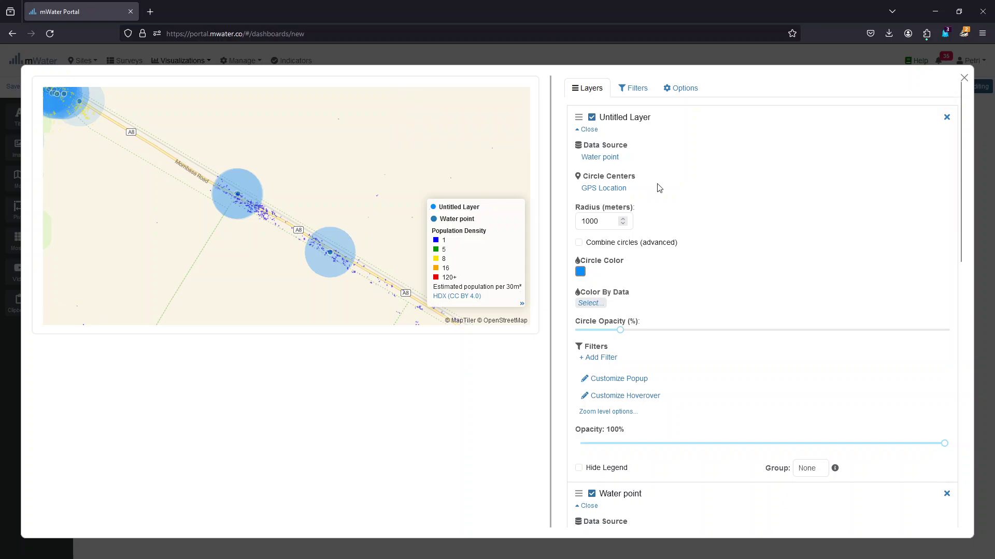
Step: Close the map design dialog and zoom the dashboard map in on the road
{"action": "left_click", "coordinate": [963, 78]}
{"action": "scroll", "coordinate": [559, 189], "scroll_direction": "up", "scroll_amount": 10}
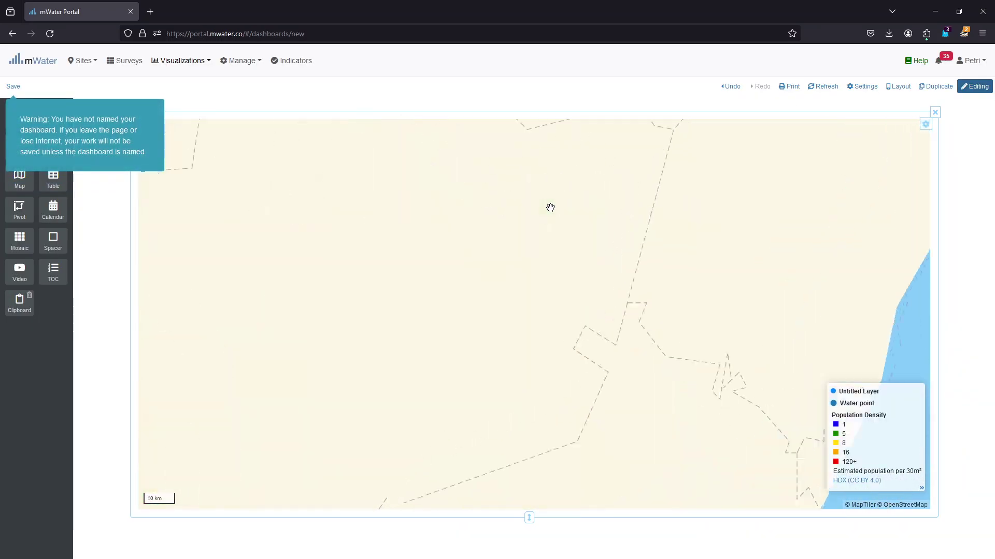
{"action": "scroll", "coordinate": [530, 262], "scroll_direction": "up", "scroll_amount": 5}
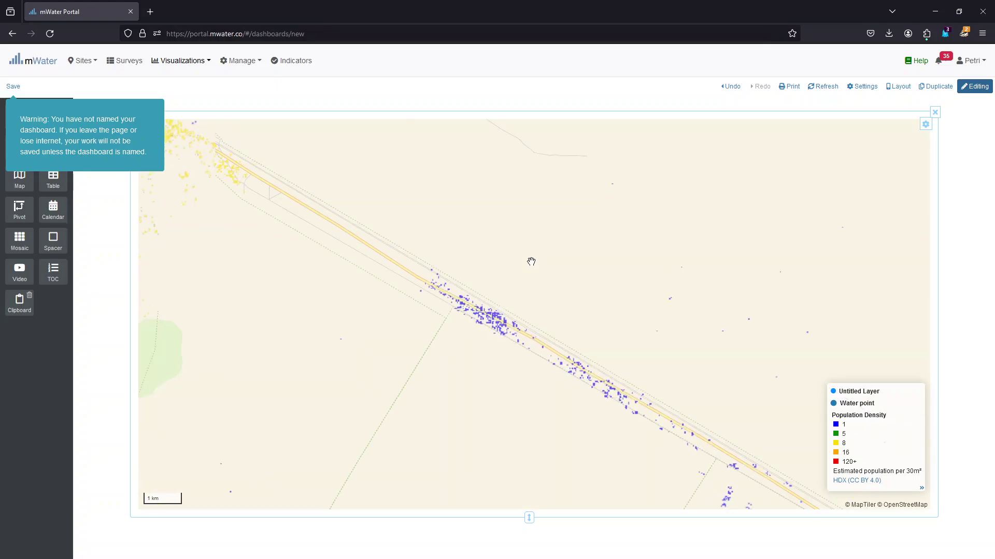
{"action": "mouse_move", "coordinate": [456, 296]}
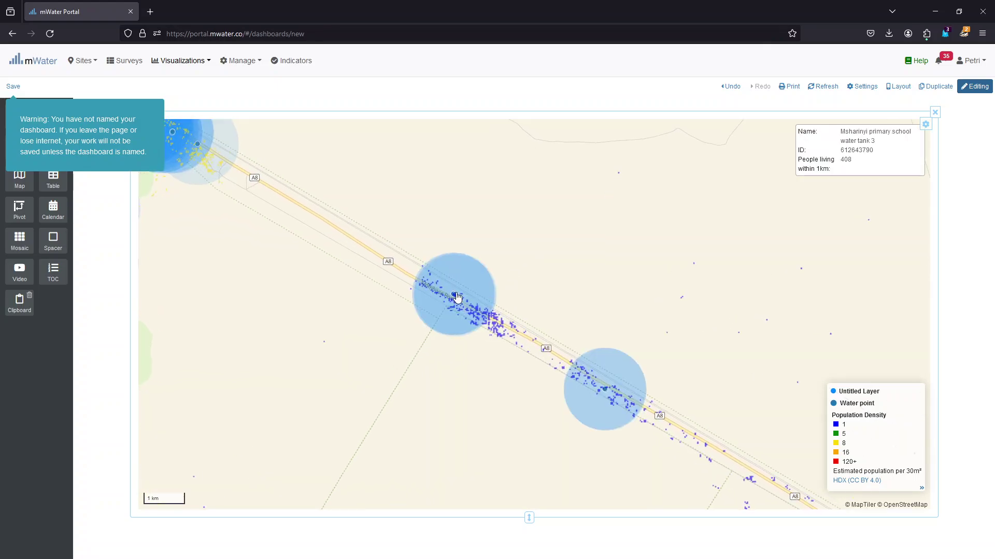